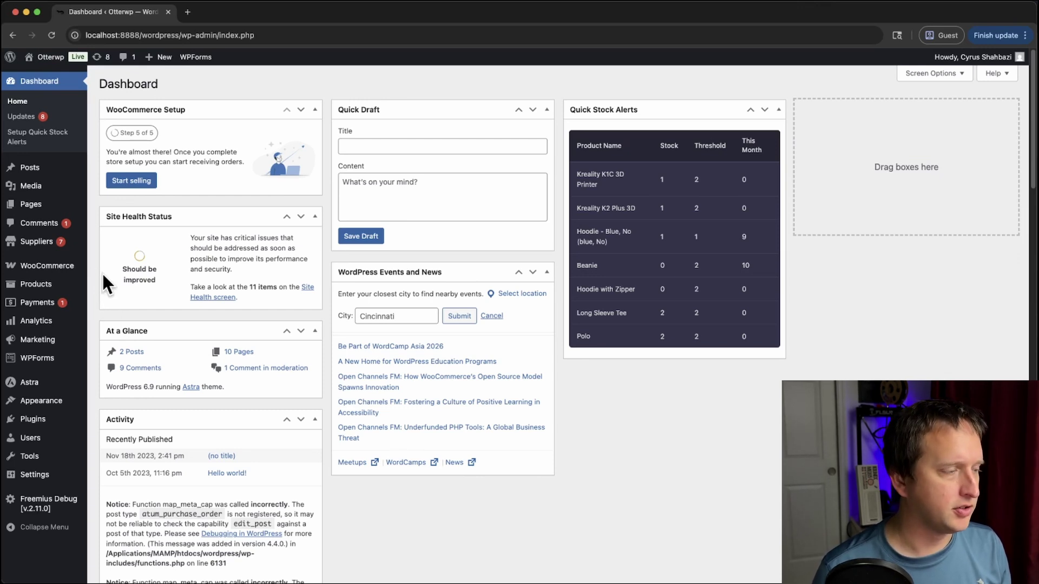
- Open the WooCommerce Sale Scheduler and start a new Simple discount on February 1, 2026
mouse_move(66, 271)
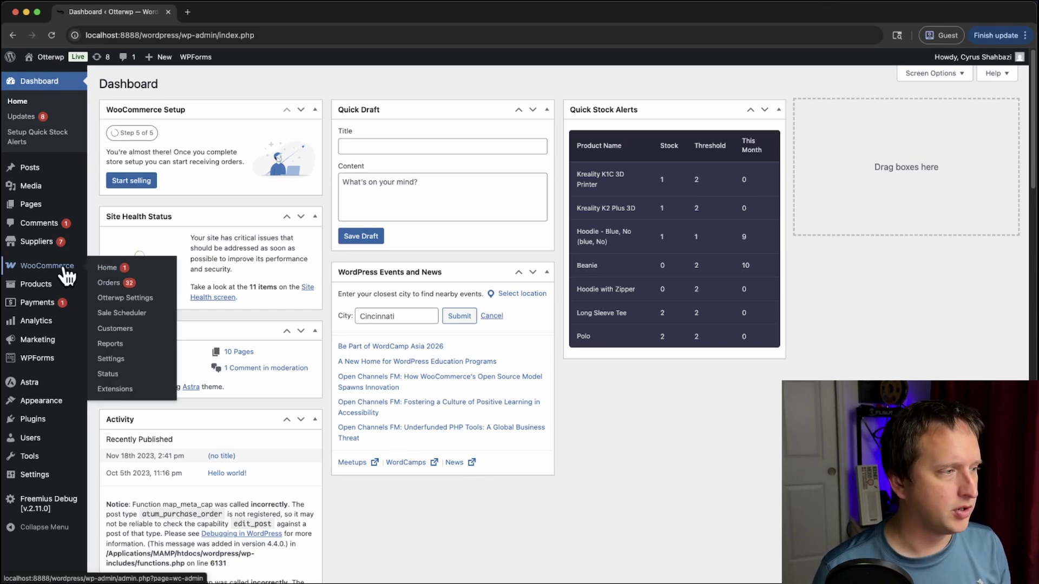
click(135, 313)
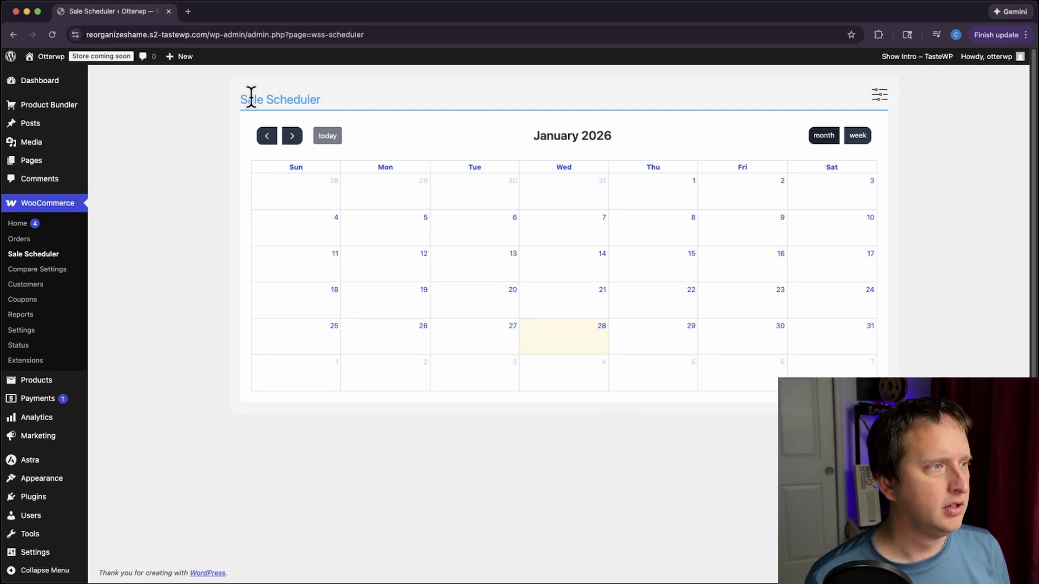
click(292, 136)
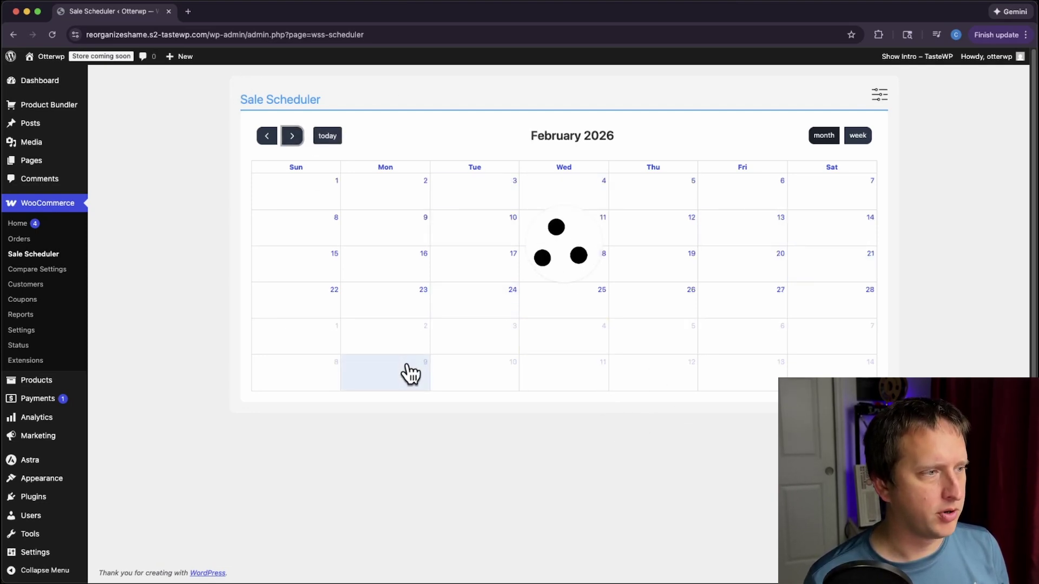
click(304, 206)
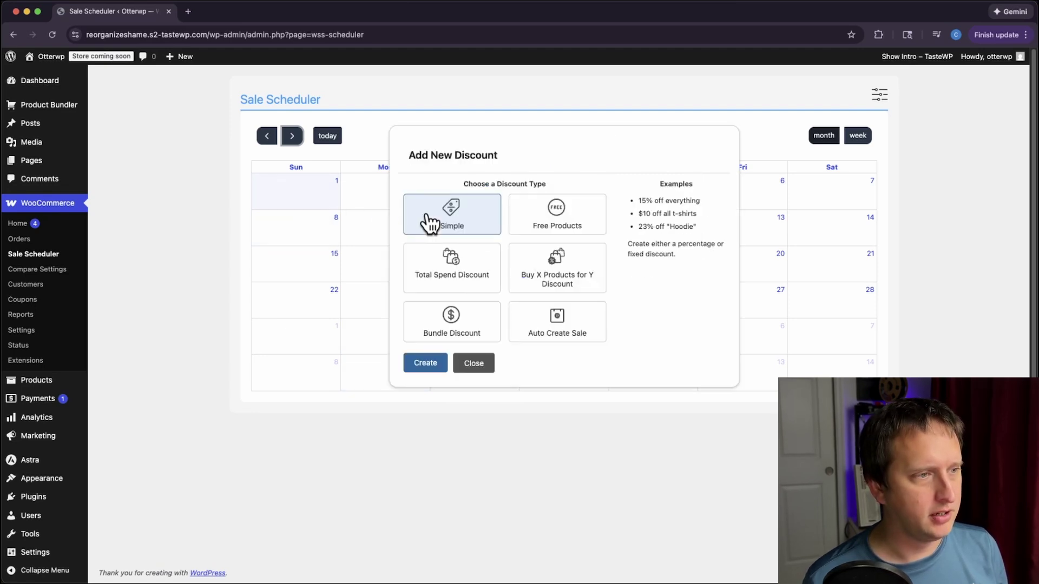
click(428, 365)
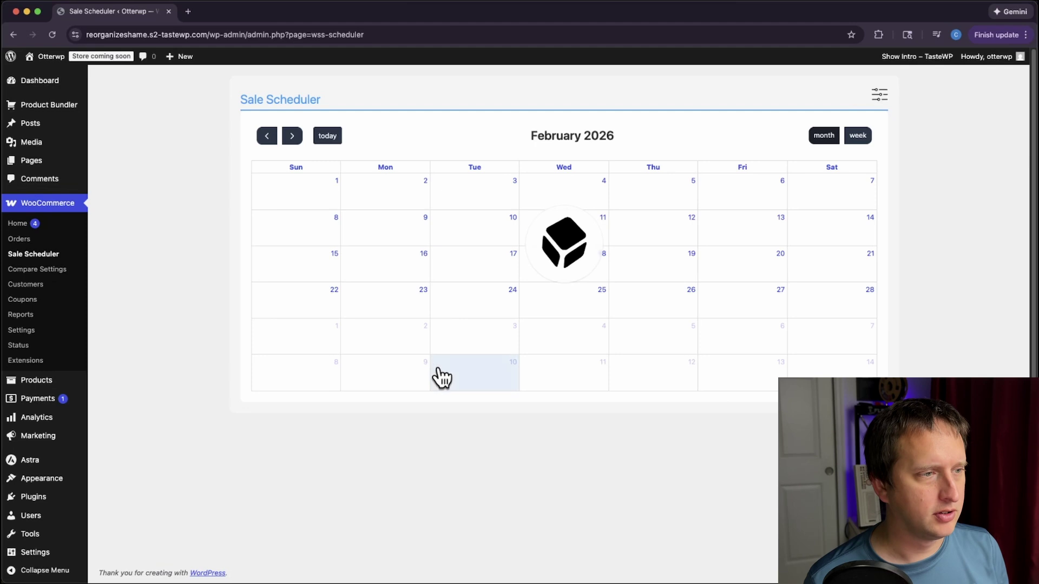
- Search the products for "cap" and add the Cap to the simple discount
click(511, 238)
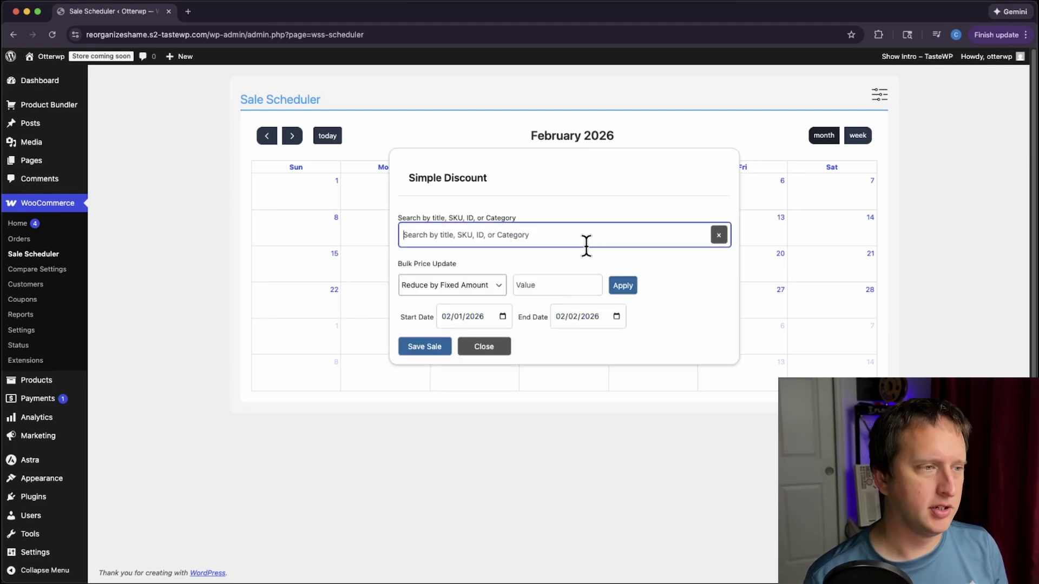
text(cap)
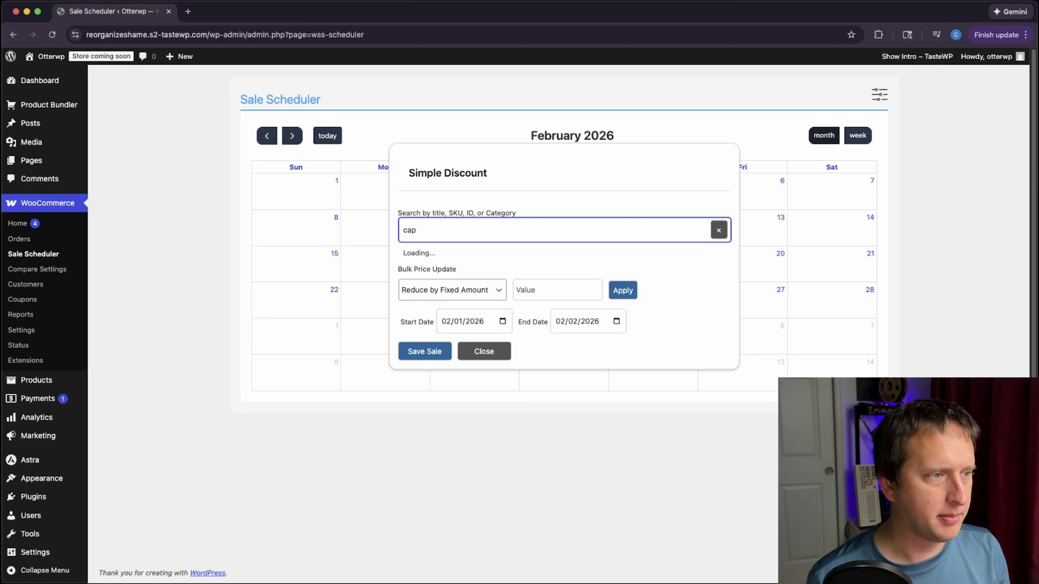
click(487, 274)
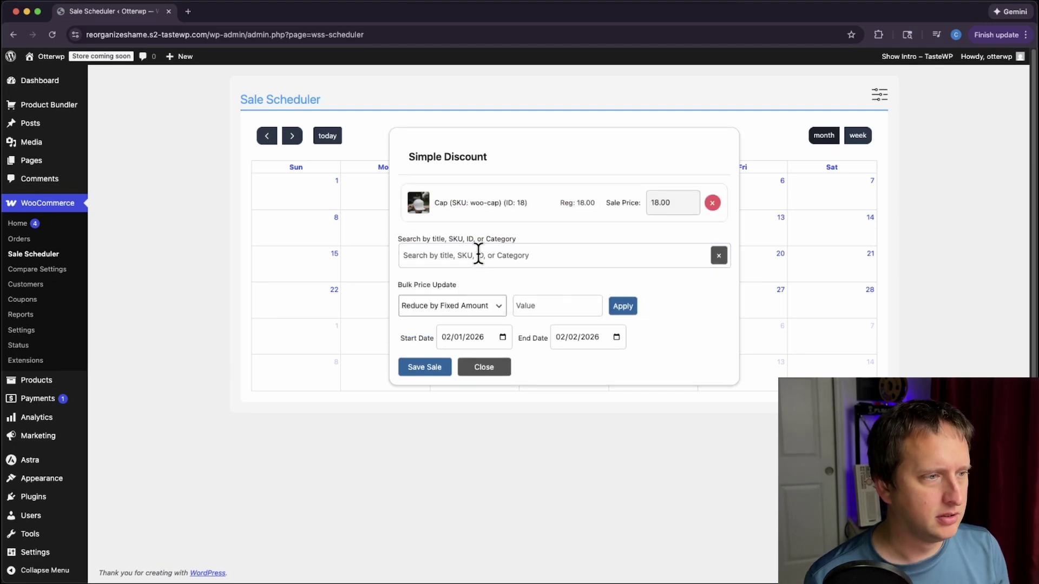
- Search the products for "hoodie" and add Hoodie - All Variations to the simple discount
text(hood)
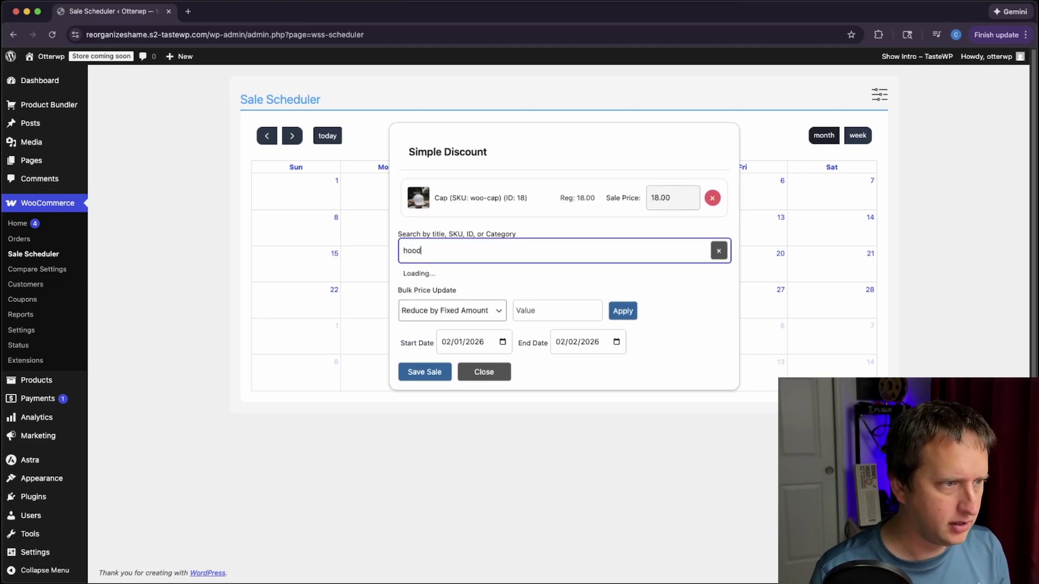
text(ie)
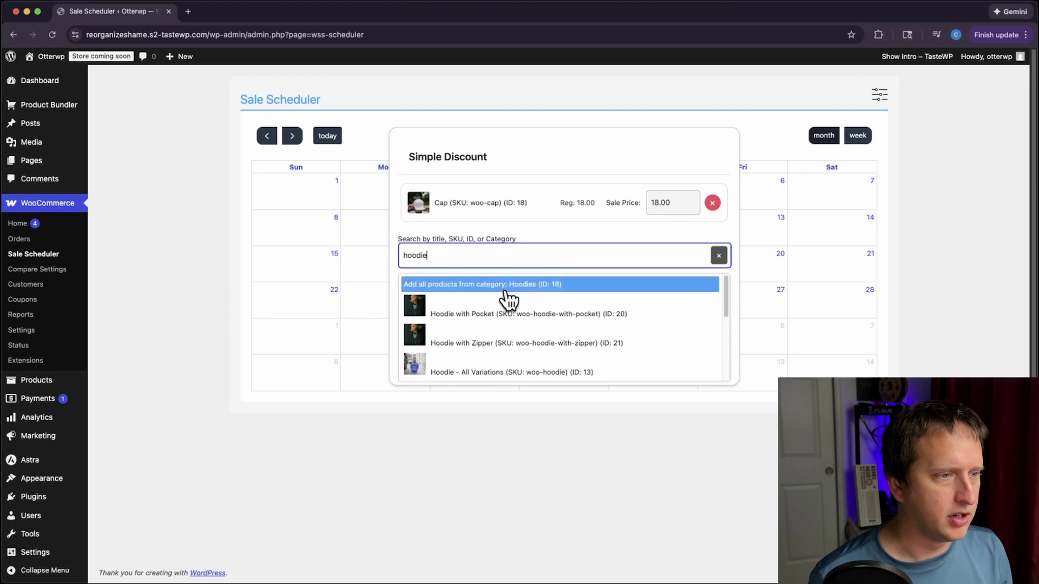
scroll(541, 323, down, 2)
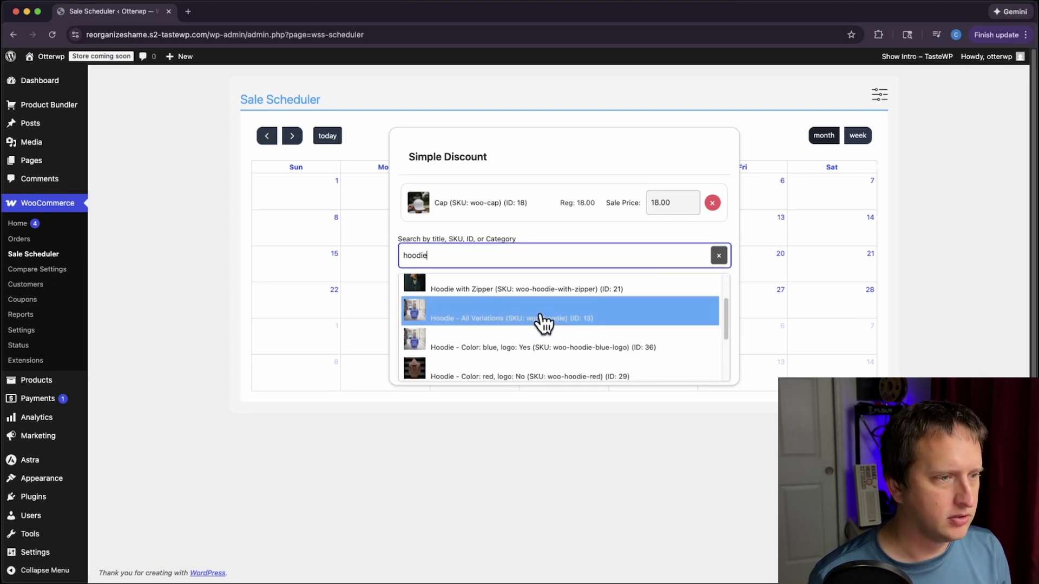
scroll(563, 343, down, 5)
scroll(563, 343, down, 2)
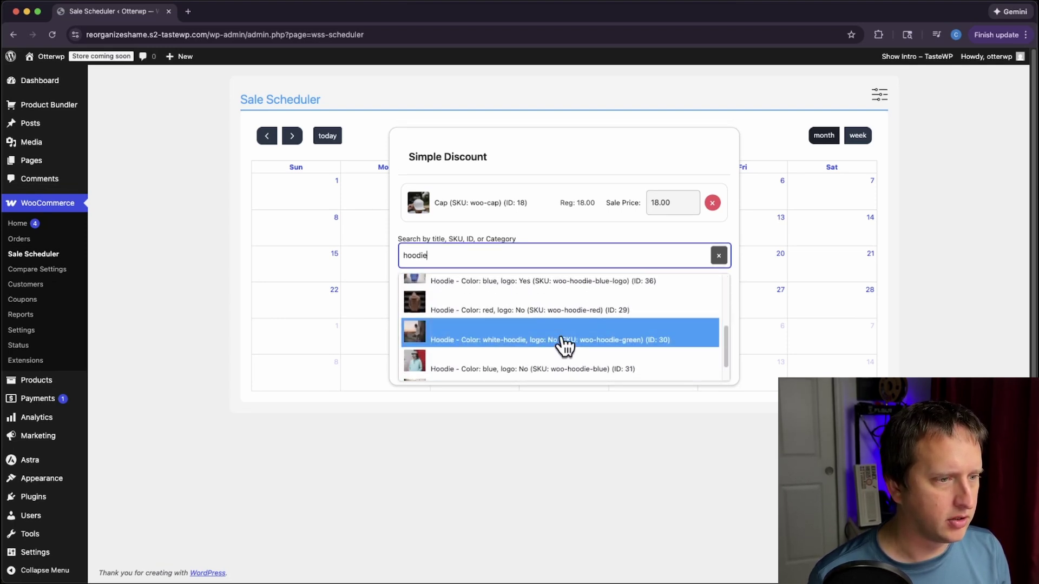
scroll(563, 346, up, 3)
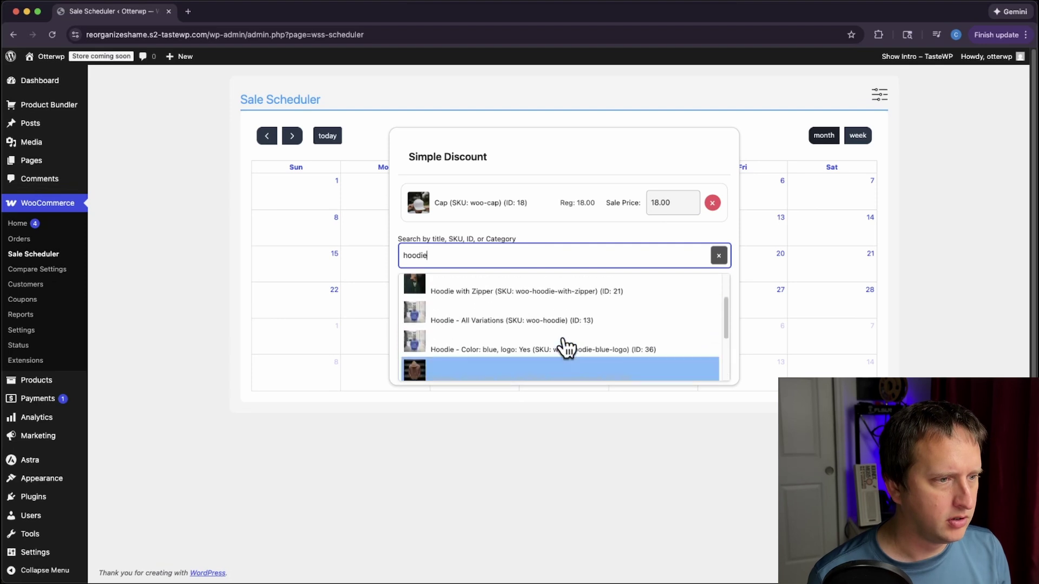
click(478, 336)
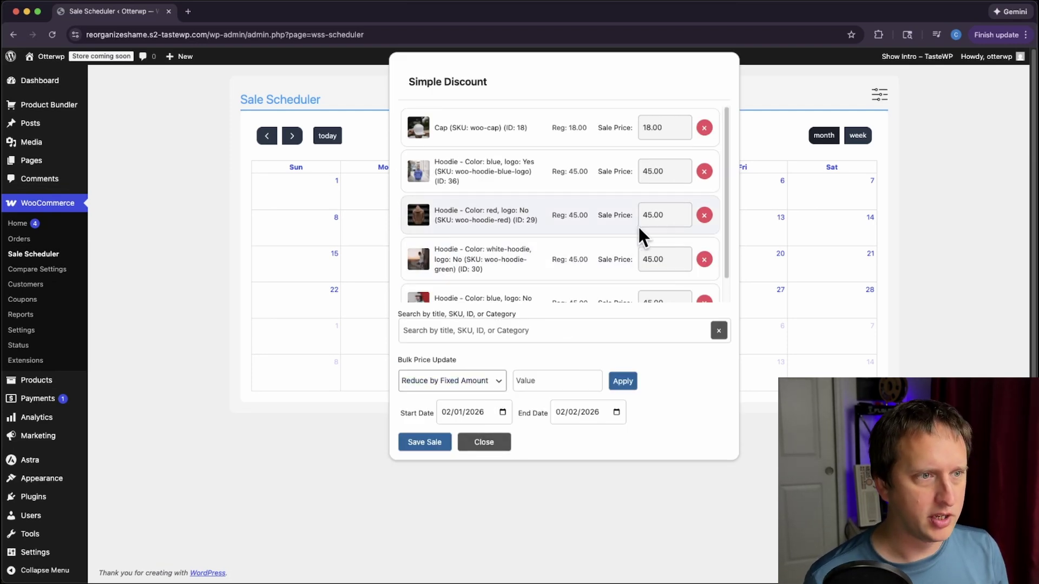
- Apply a bulk price update that reduces all listed products by a fixed amount of 5
scroll(637, 226, down, 1)
scroll(651, 193, up, 1)
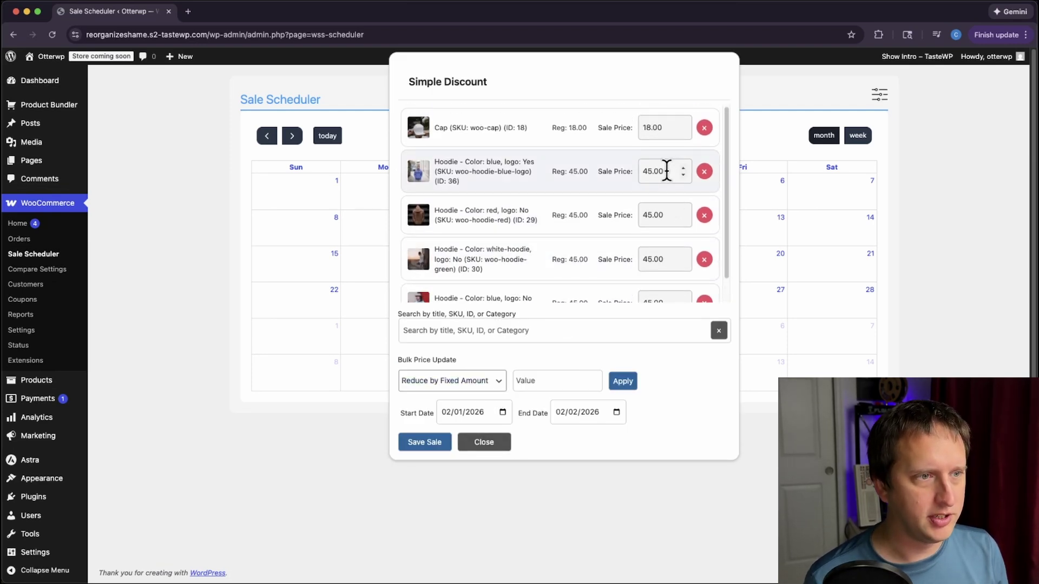
click(495, 387)
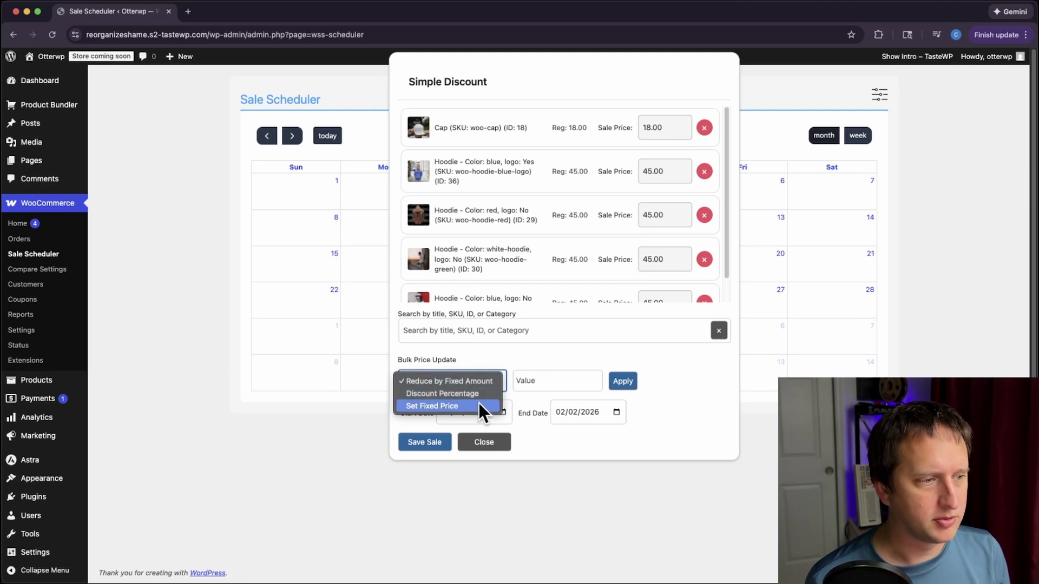
click(484, 382)
click(567, 380)
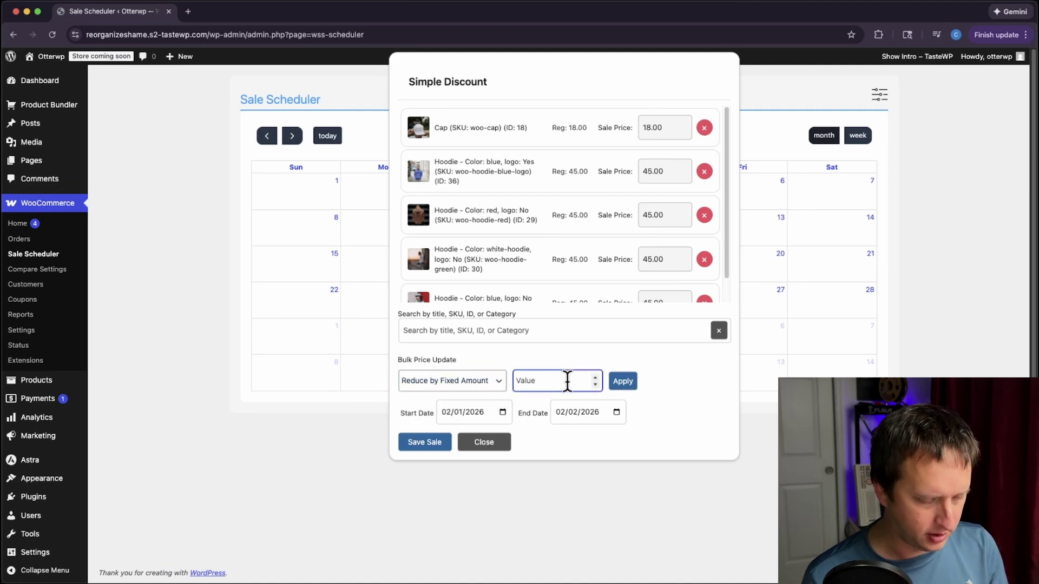
click(628, 382)
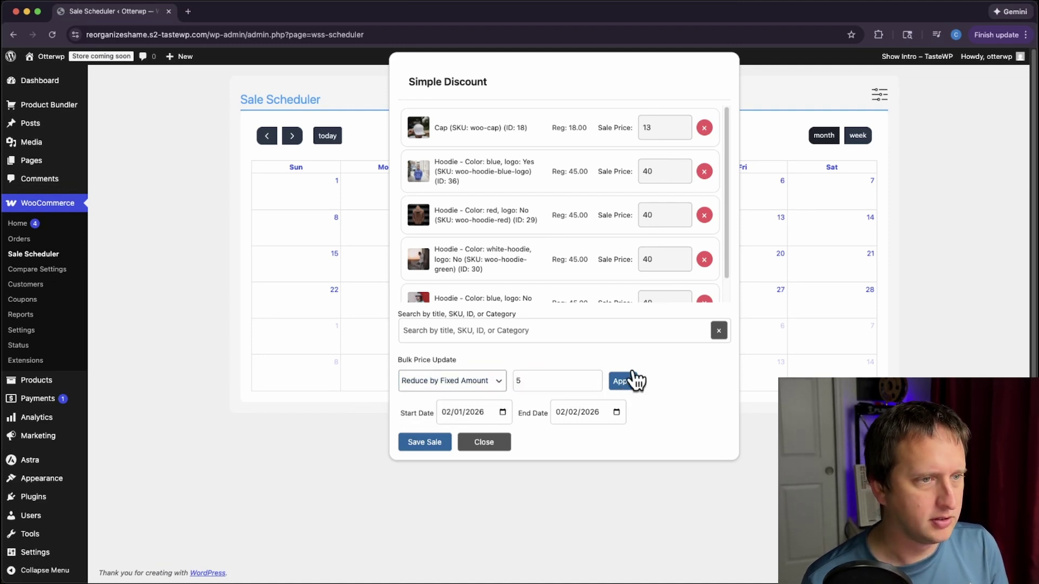
- Switch the bulk price update to Discount Percentage and apply 5 percent to all listed products
click(485, 381)
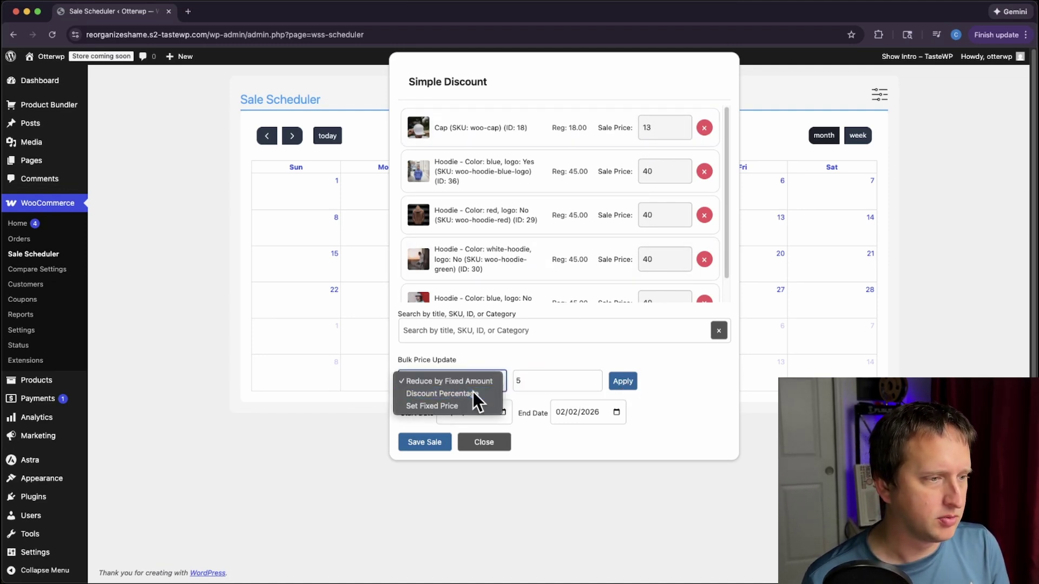
click(474, 394)
click(627, 382)
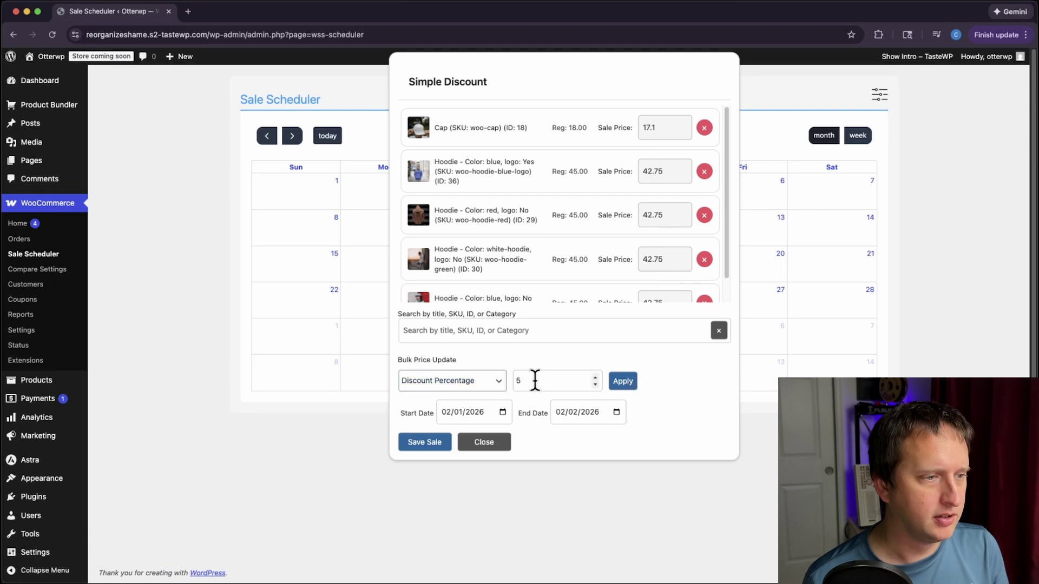
- Change the bulk price update to Set Fixed Price and apply 10 to all listed products
click(499, 387)
click(544, 397)
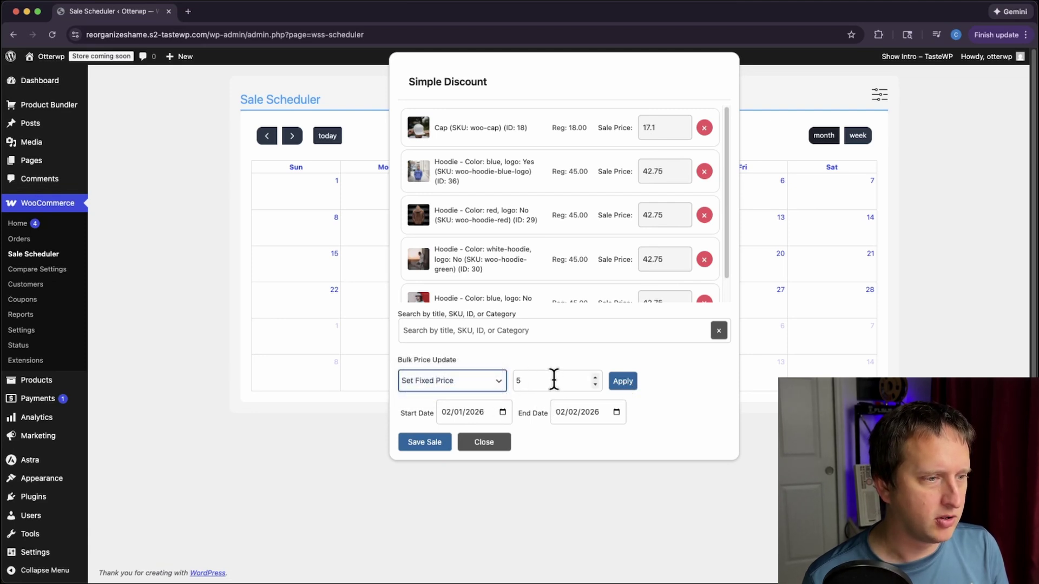
double_click(555, 378)
text(10)
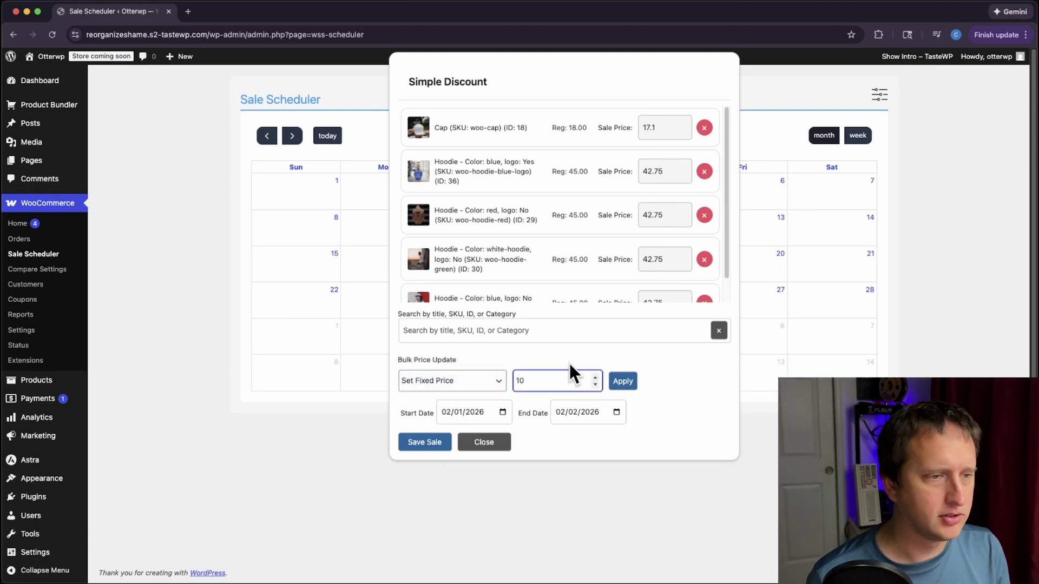
click(623, 381)
scroll(671, 257, down, 1)
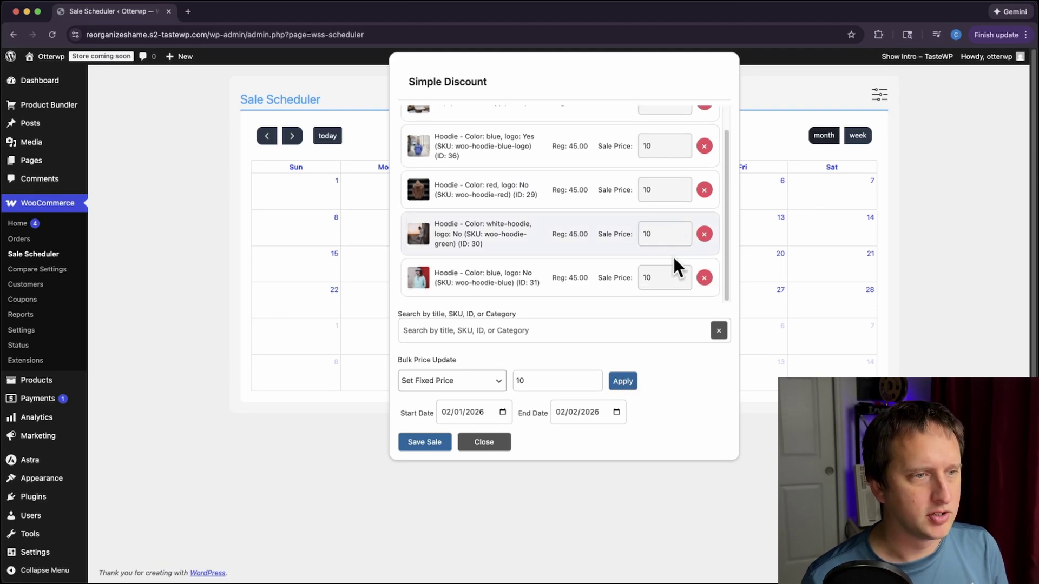
scroll(673, 255, up, 1)
- Set the bulk price update back to Reduce by Fixed Amount with a value of 5 and apply it
click(507, 375)
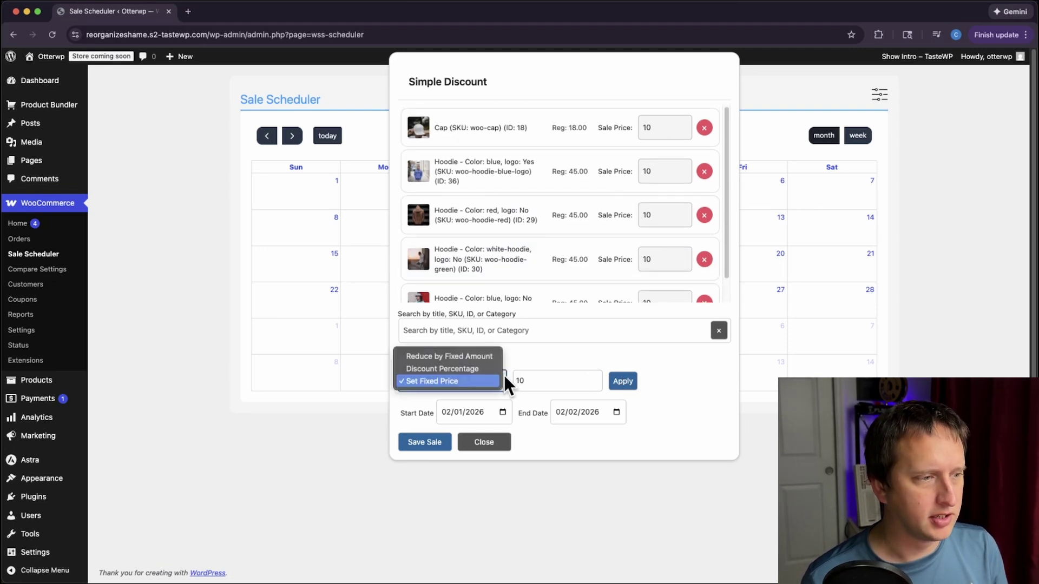
click(465, 356)
drag(536, 381, 512, 380)
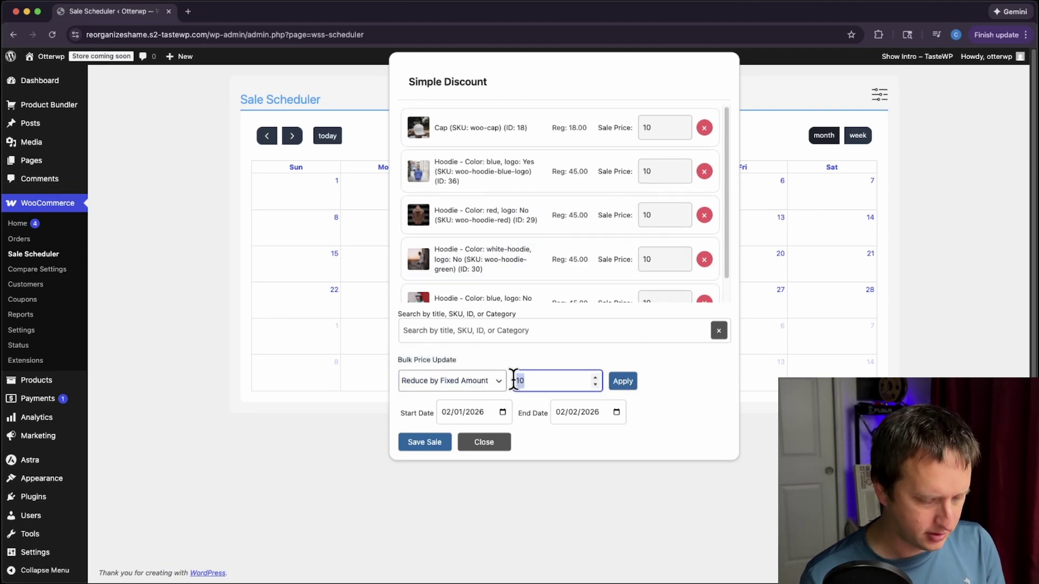
text(5)
click(624, 384)
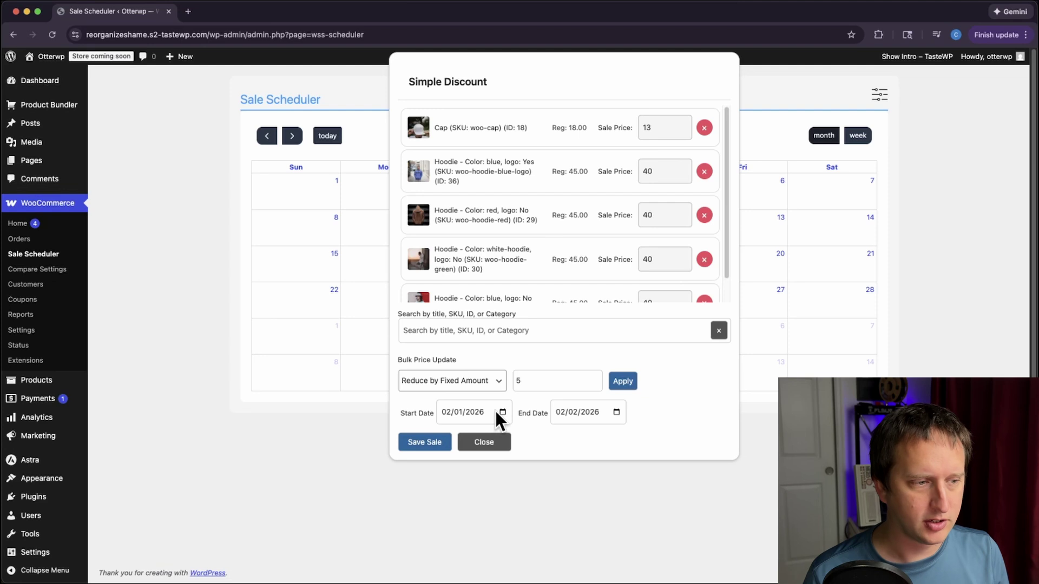
- Set the simple discount's end date to 02/07/2026 and save the sale
click(615, 412)
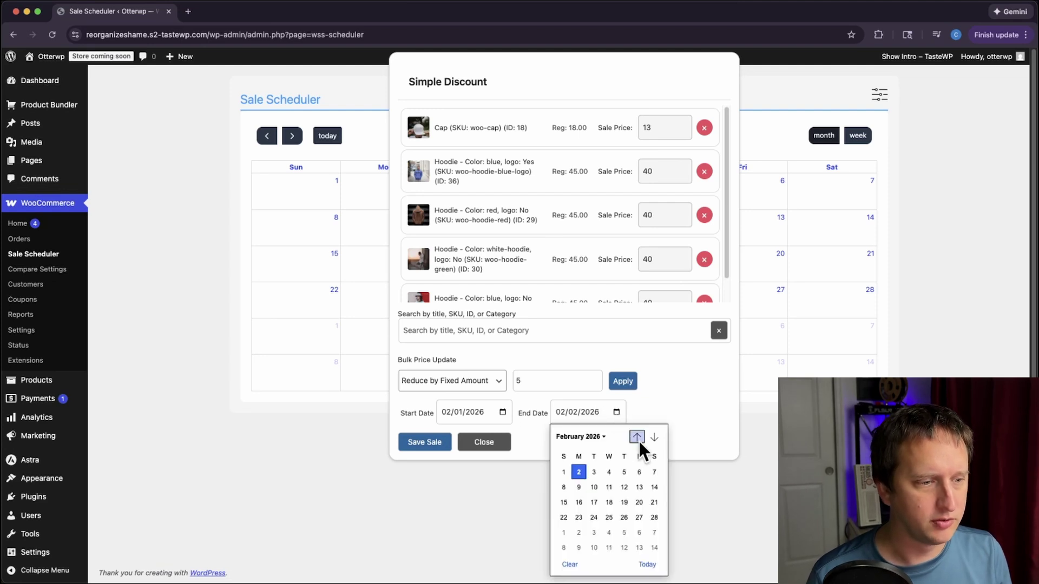
click(652, 472)
click(430, 444)
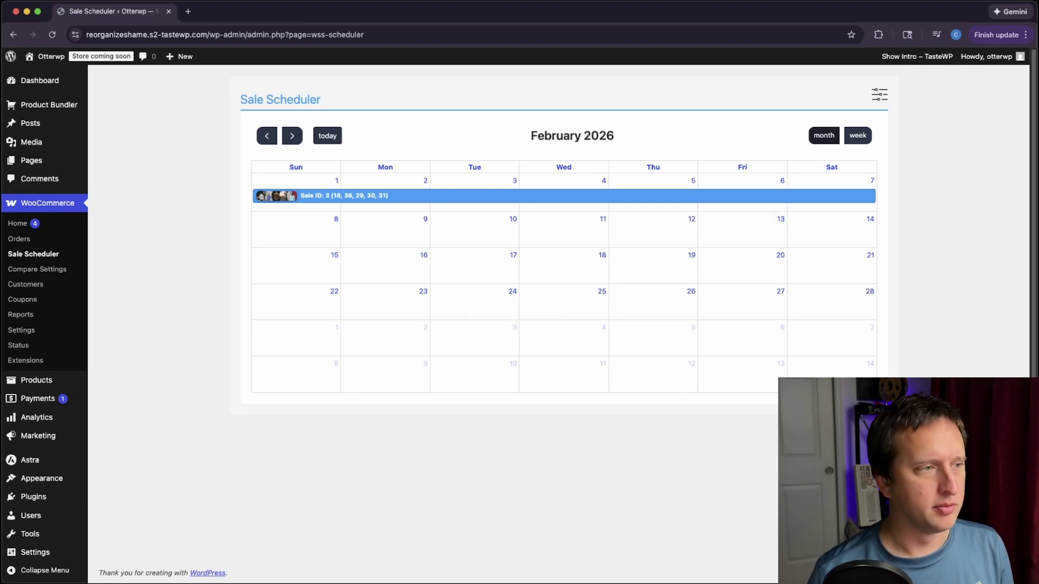
- Copy the February 1–7 sale and paste it onto March 1, 2026
right_click(560, 196)
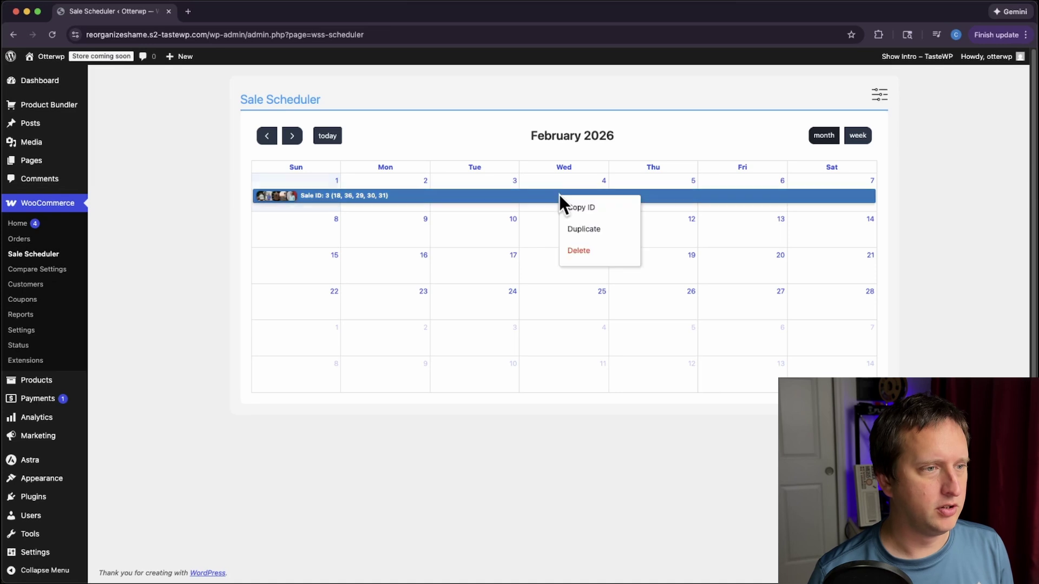
click(589, 209)
click(288, 136)
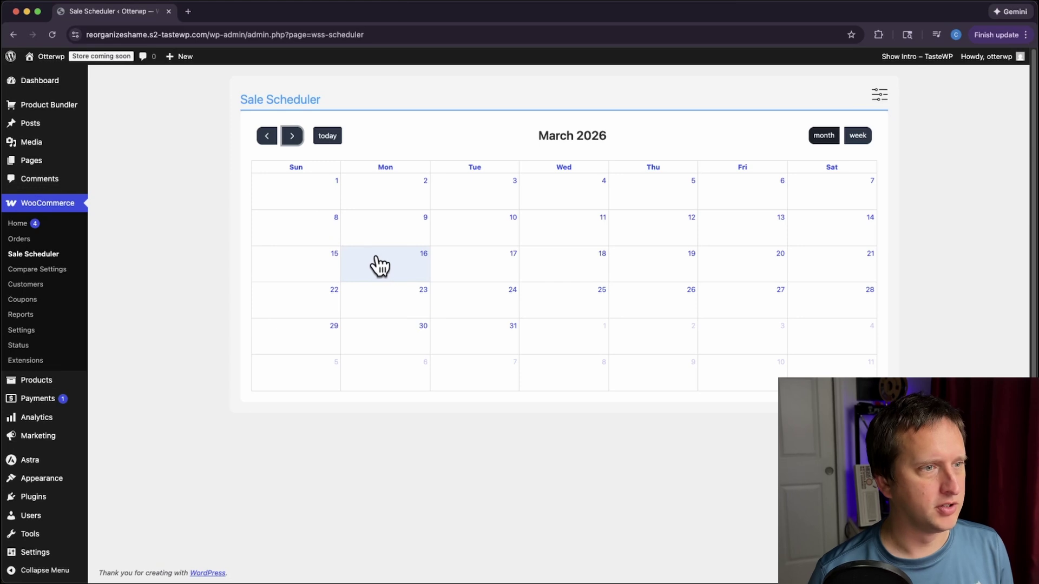
right_click(303, 189)
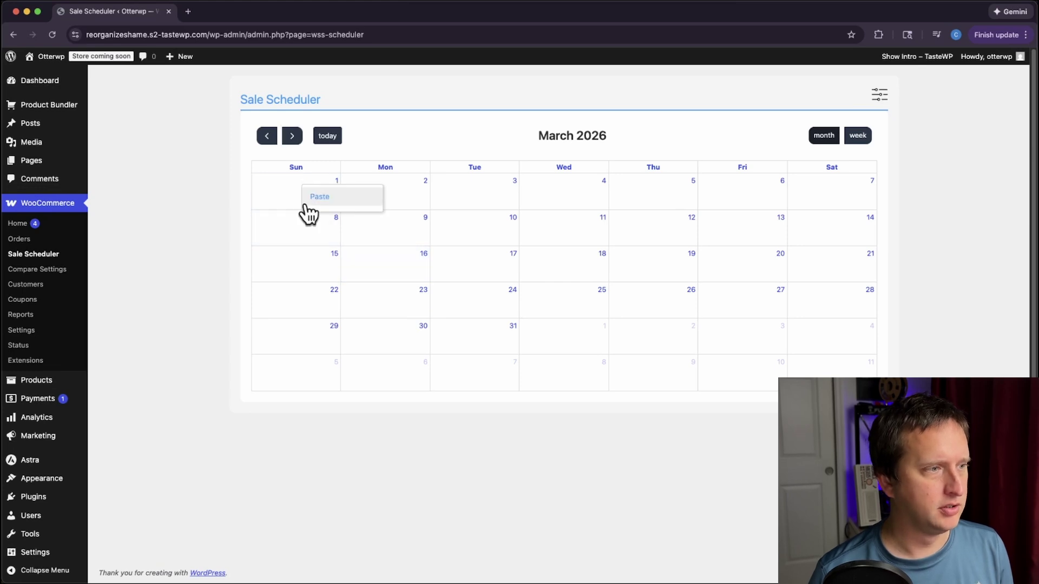
click(336, 199)
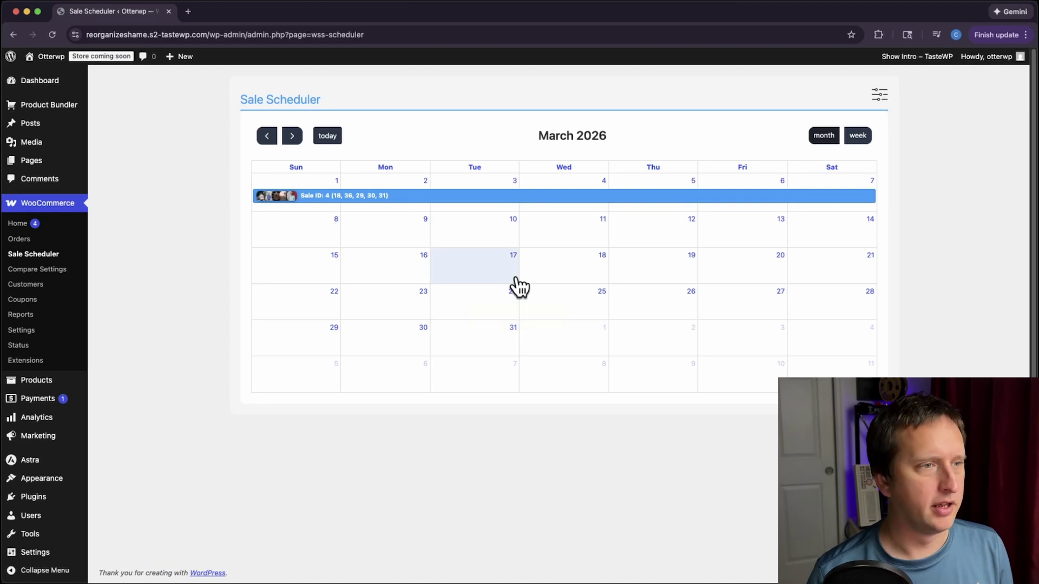
- Return to February 2026 and start a new Free Products discount running from February 8 to 14
click(274, 142)
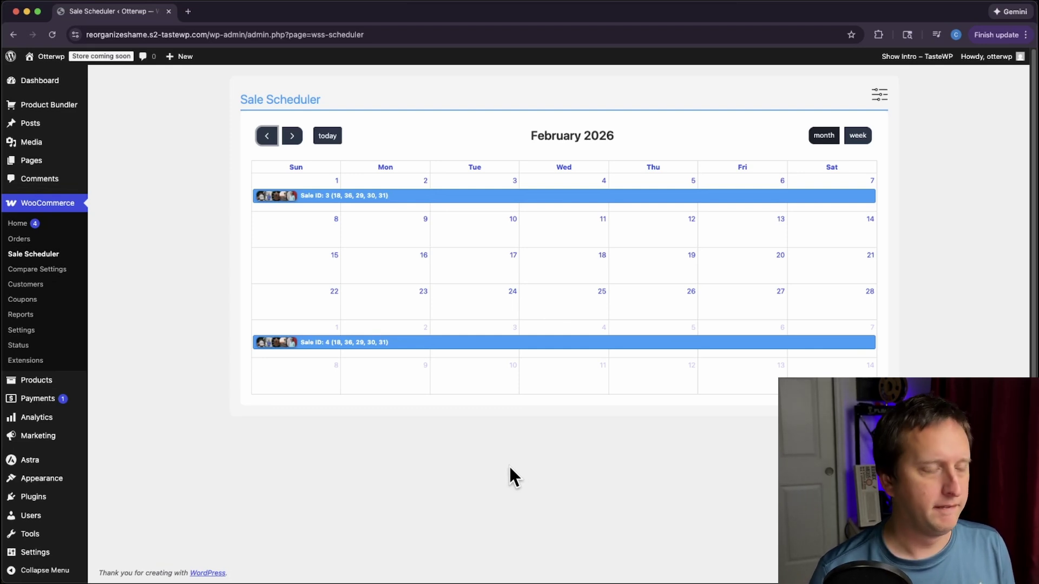
click(328, 237)
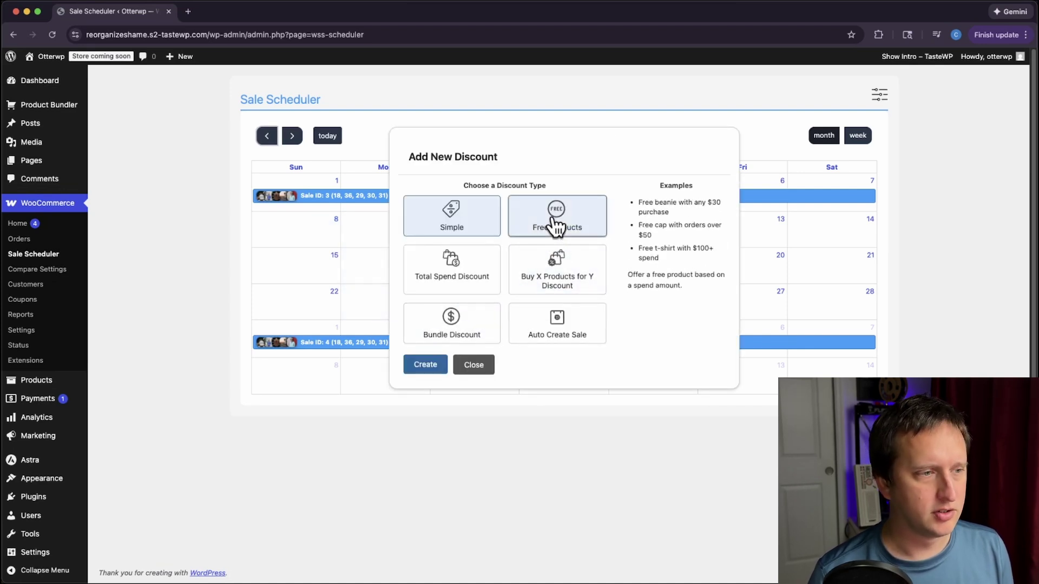
click(556, 227)
click(428, 366)
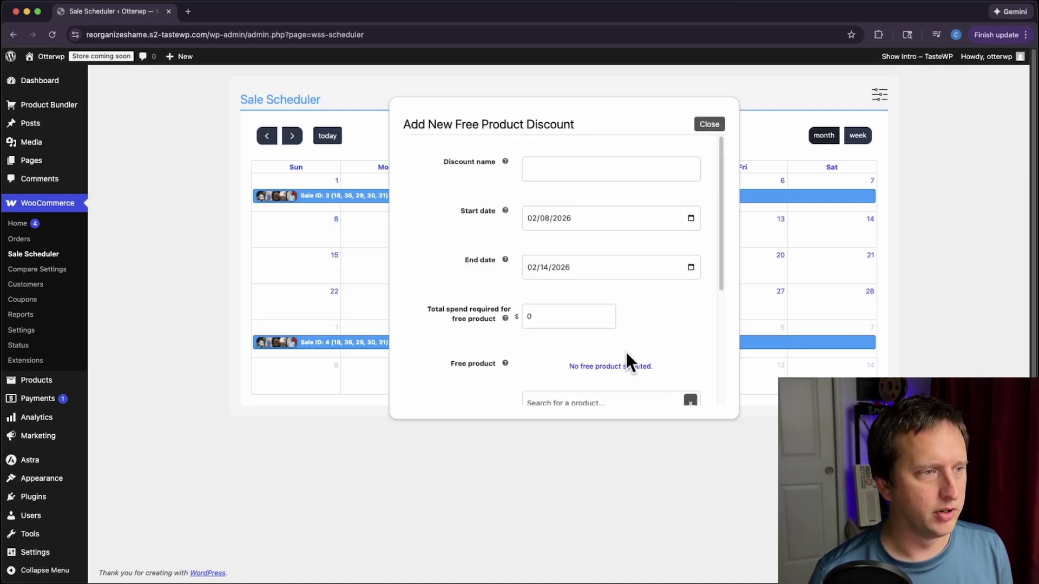
- Name the free product discount "cap" and set its required total spend to $200
click(559, 166)
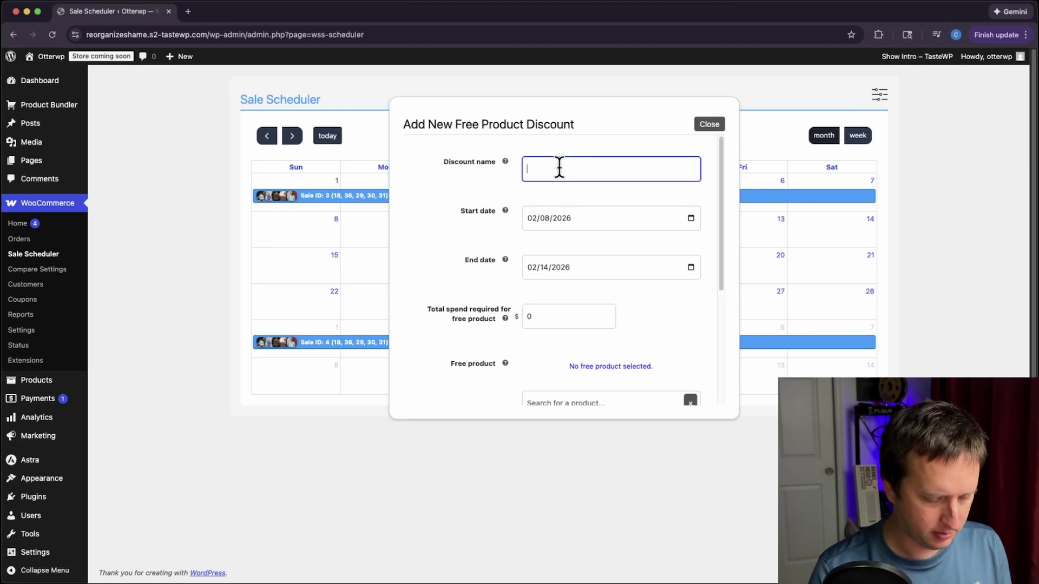
text(cap)
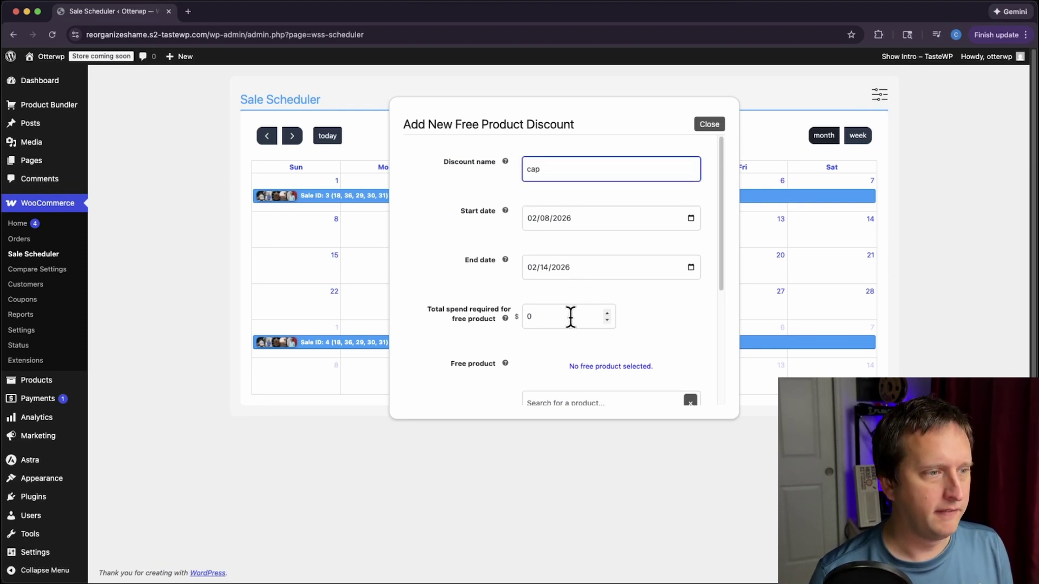
drag(570, 317, 513, 315)
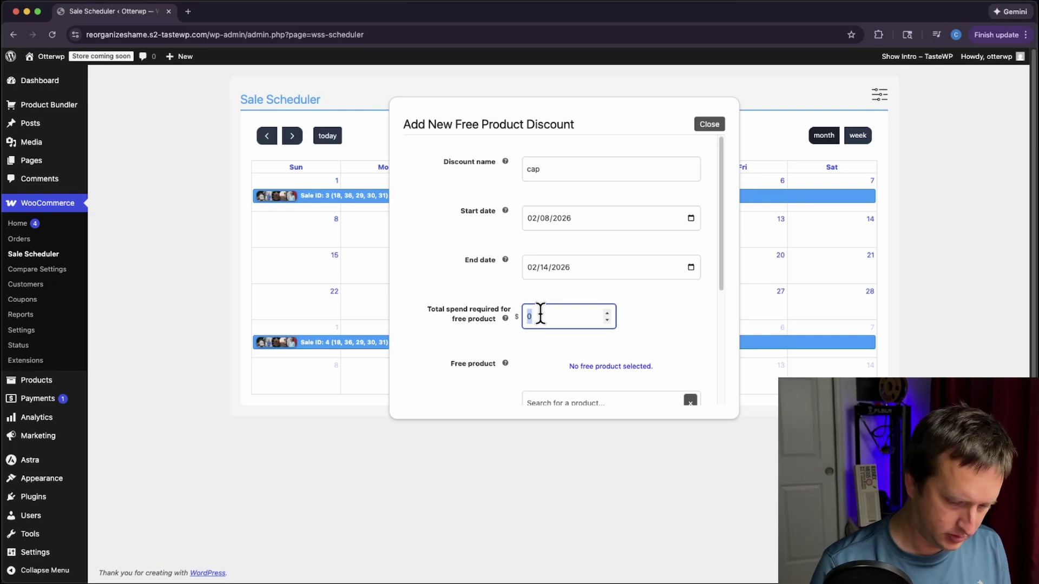
text(200)
- Search for "cap" and choose the Cap (SKU: woo-cap) as the discount's free product
scroll(541, 325, down, 3)
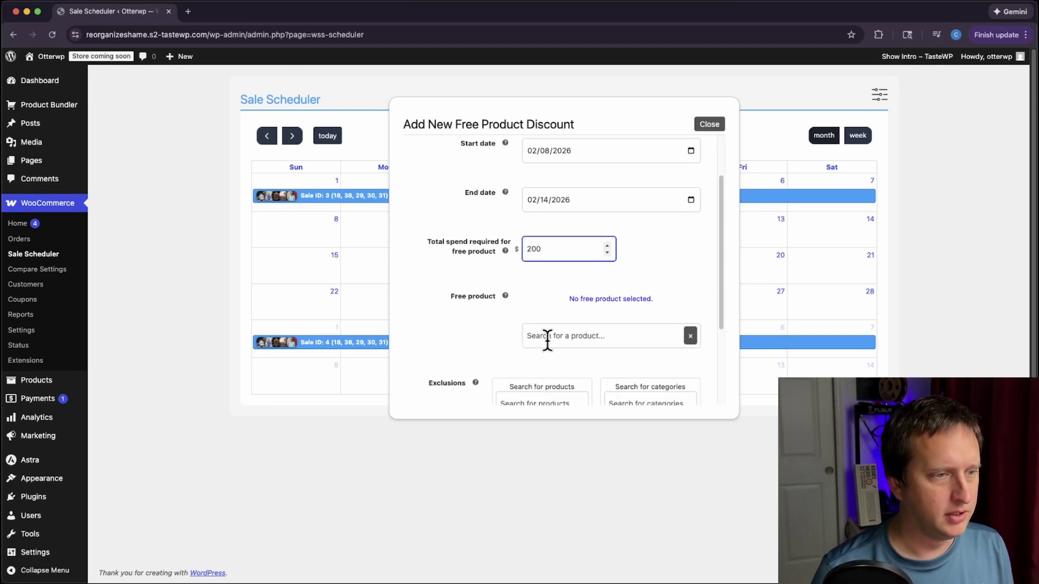
click(563, 336)
text(cap)
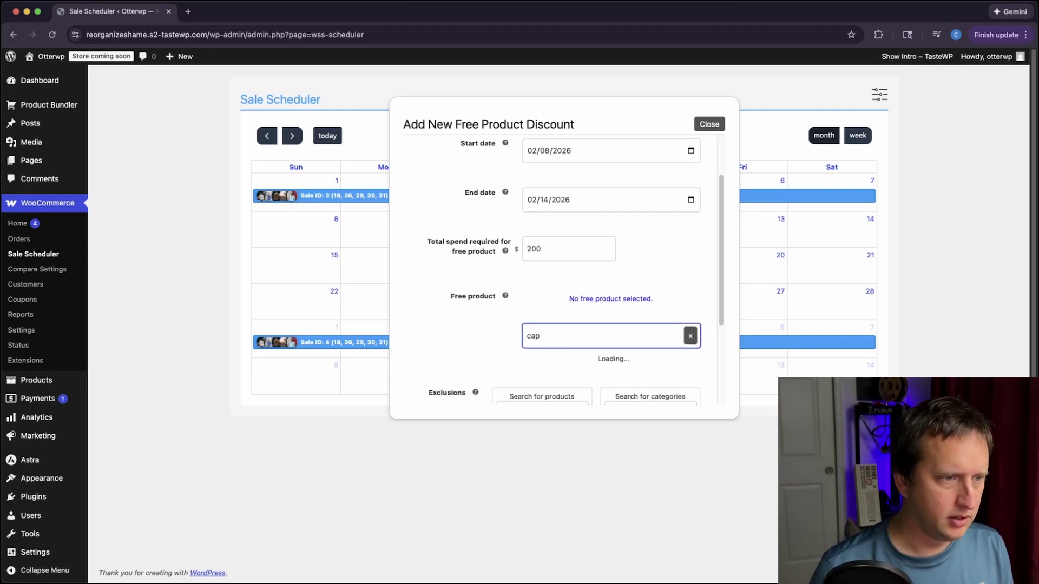
click(603, 370)
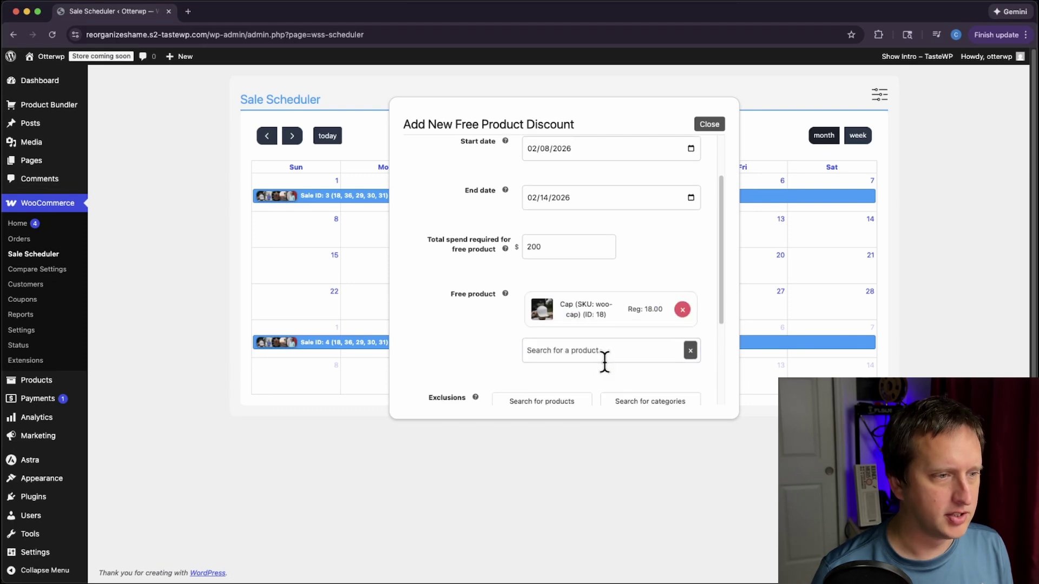
click(559, 246)
- Look through the product and category exclusions, select none, and save the free product discount
scroll(646, 255, down, 5)
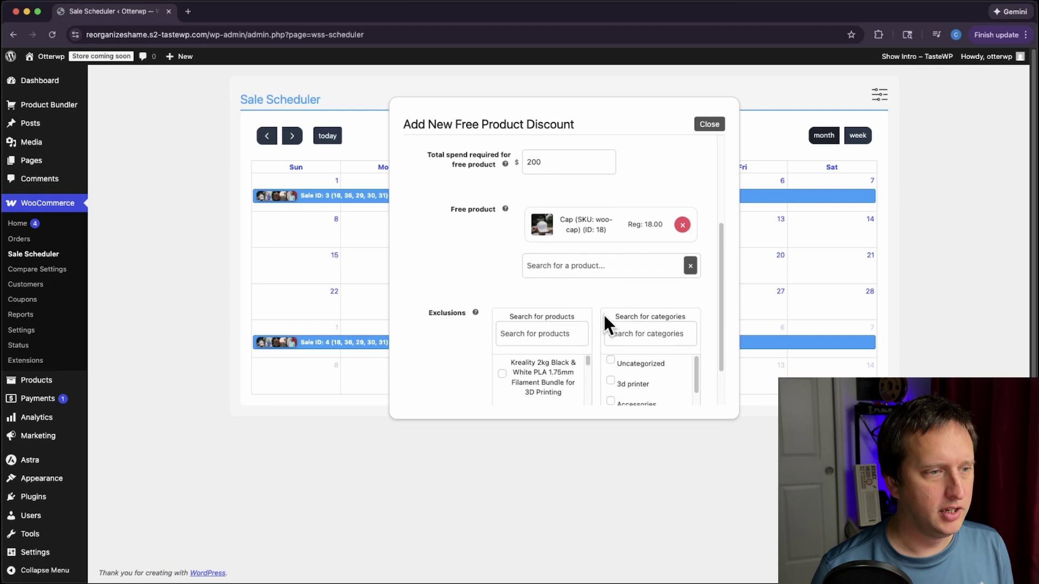
scroll(534, 327, down, 5)
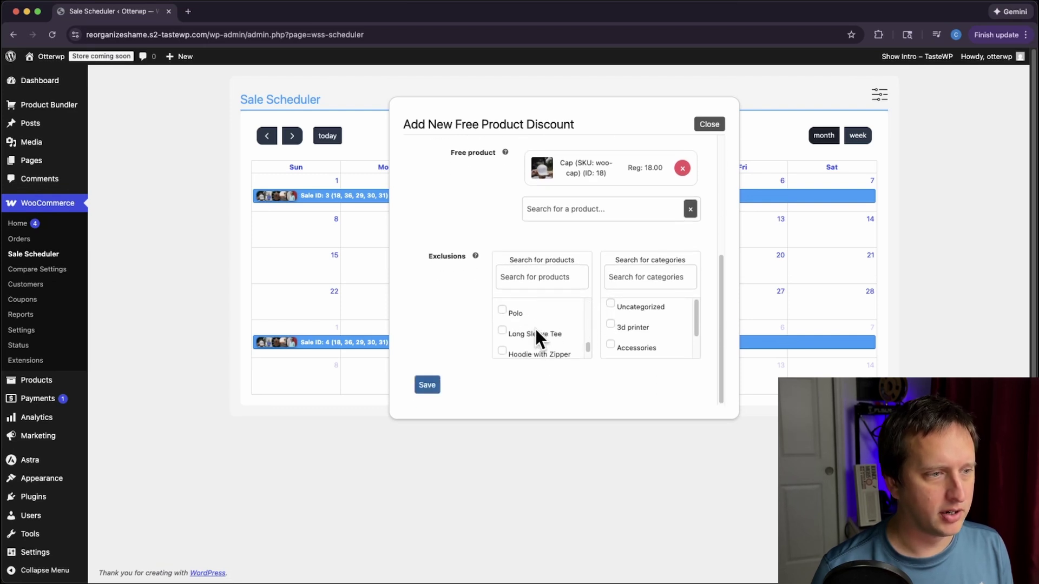
scroll(534, 329, up, 4)
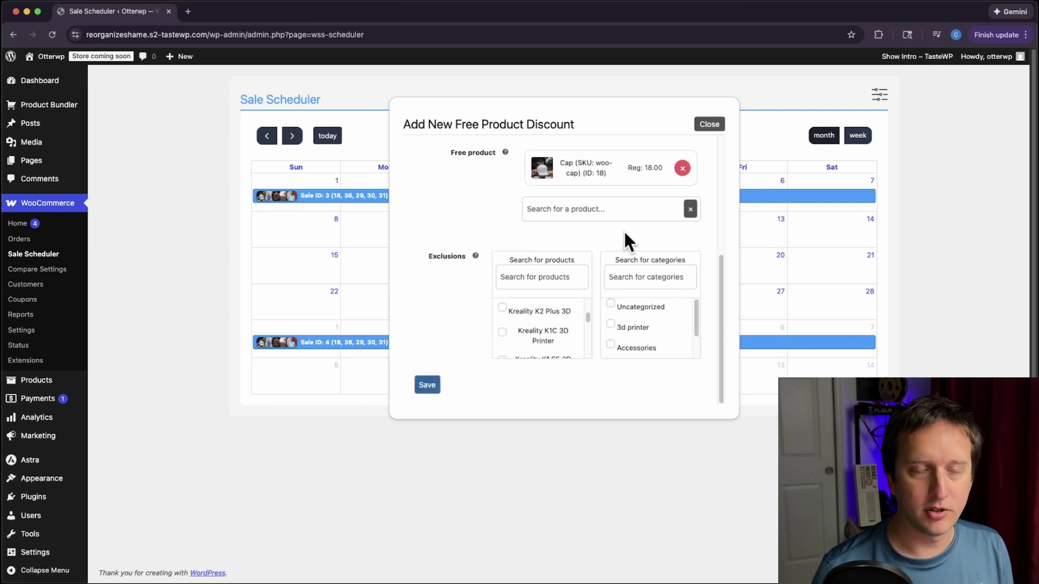
scroll(647, 349, down, 3)
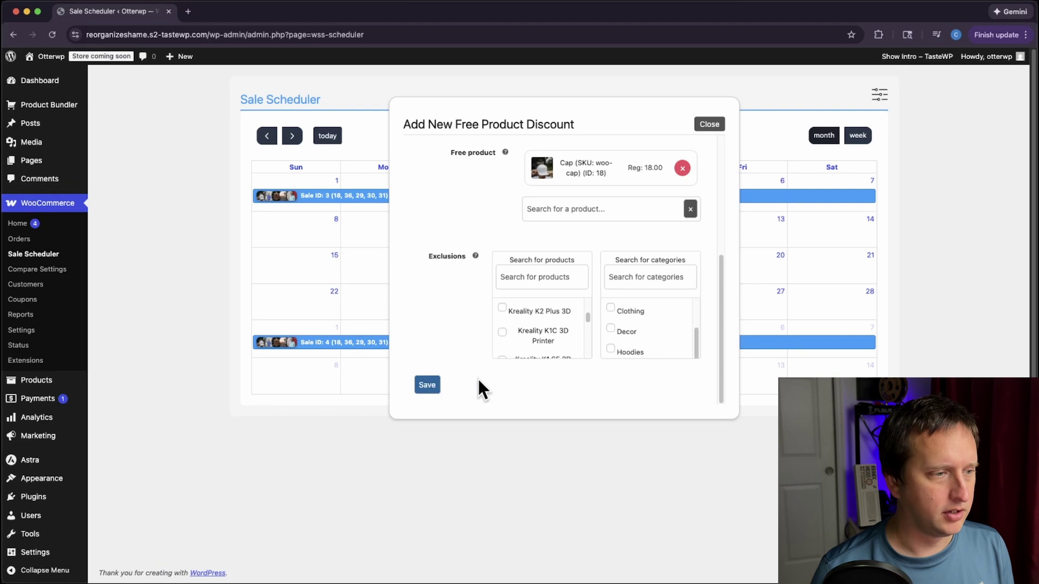
click(438, 387)
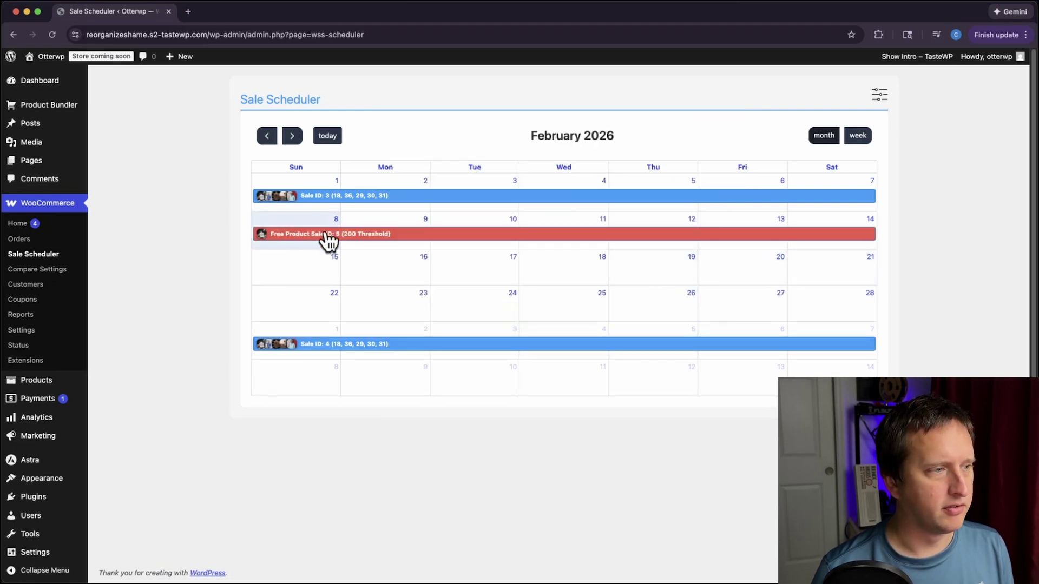
- Shorten the free product sale to end on February 12 and move it one week ahead to February 15–19
drag(874, 234, 677, 242)
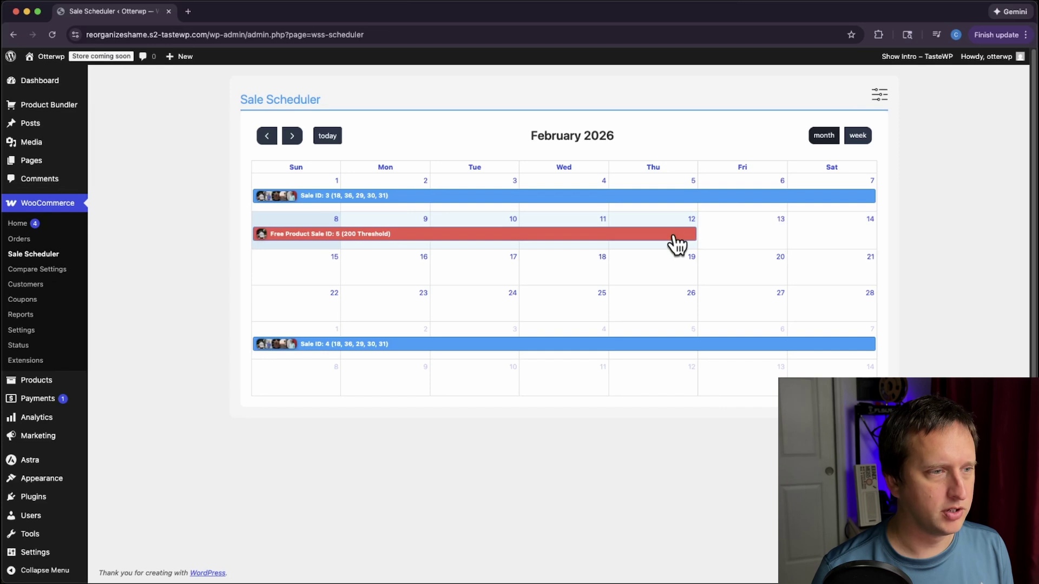
drag(306, 242, 312, 274)
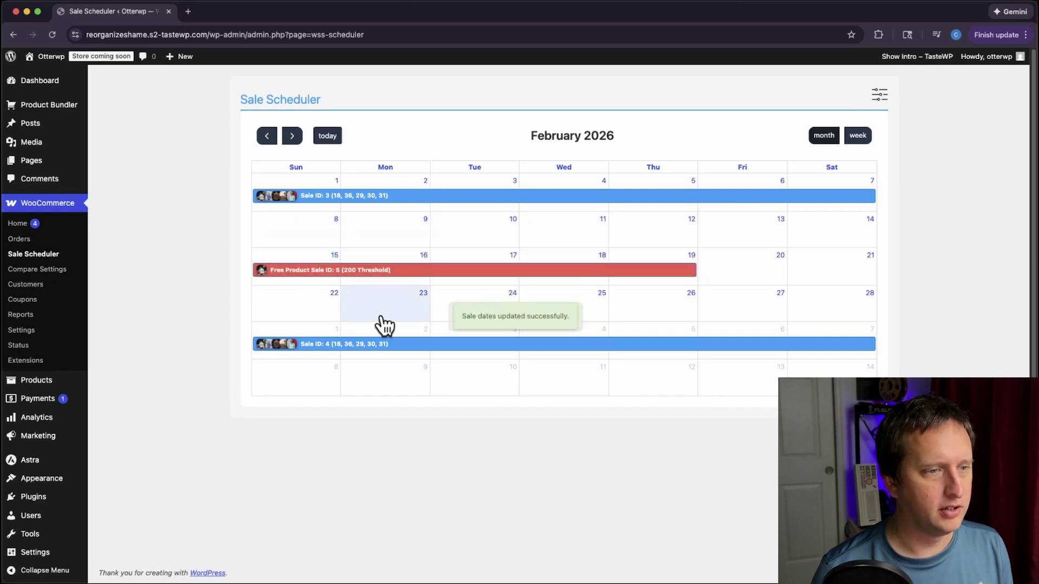
- Start a new Total Spend Discount on February 8, 2026
click(300, 237)
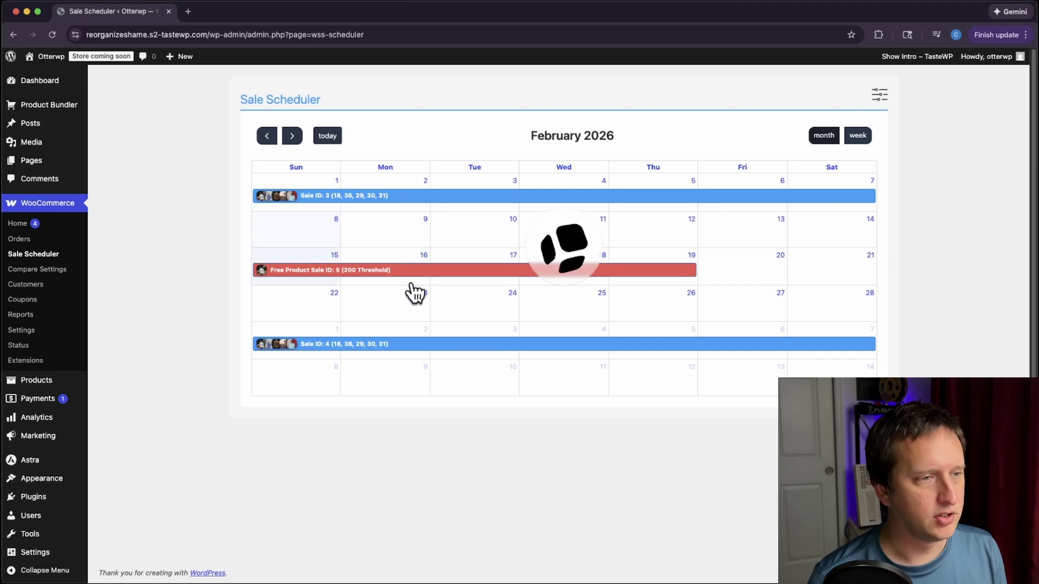
click(466, 284)
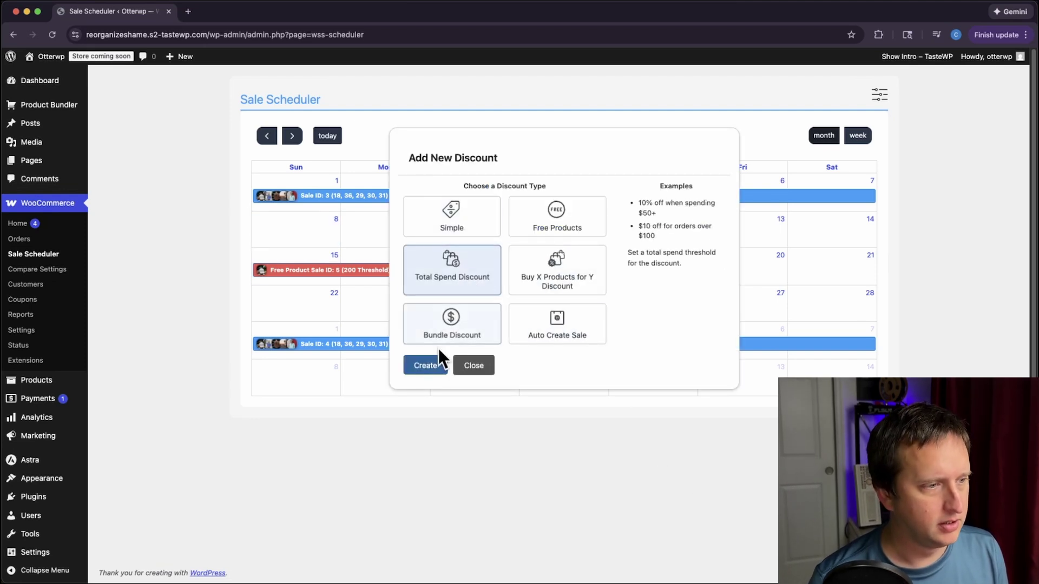
click(427, 366)
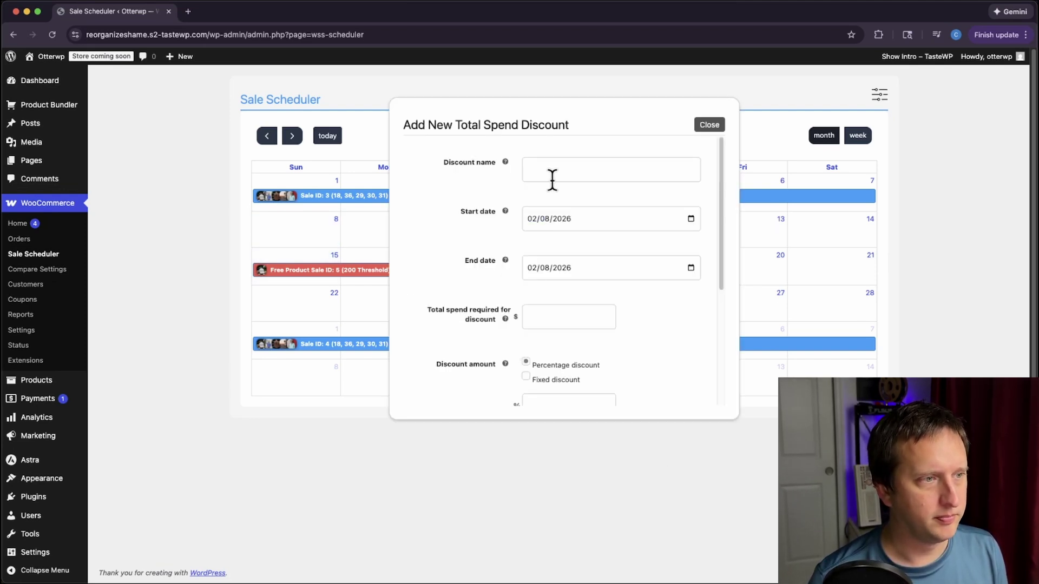
- Name the total spend discount "200" and set the required total spend to $200
click(552, 172)
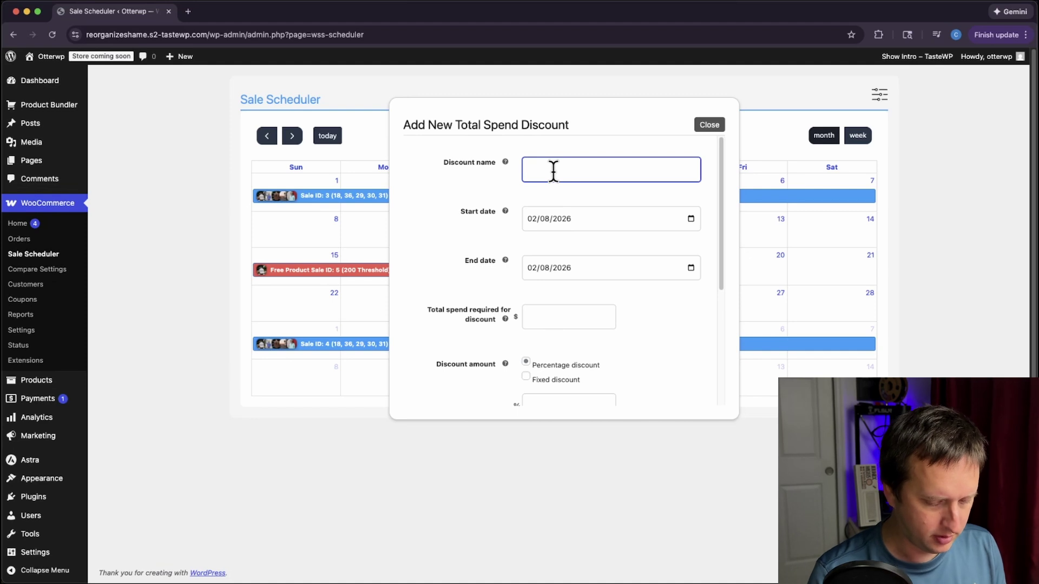
text(200)
click(572, 318)
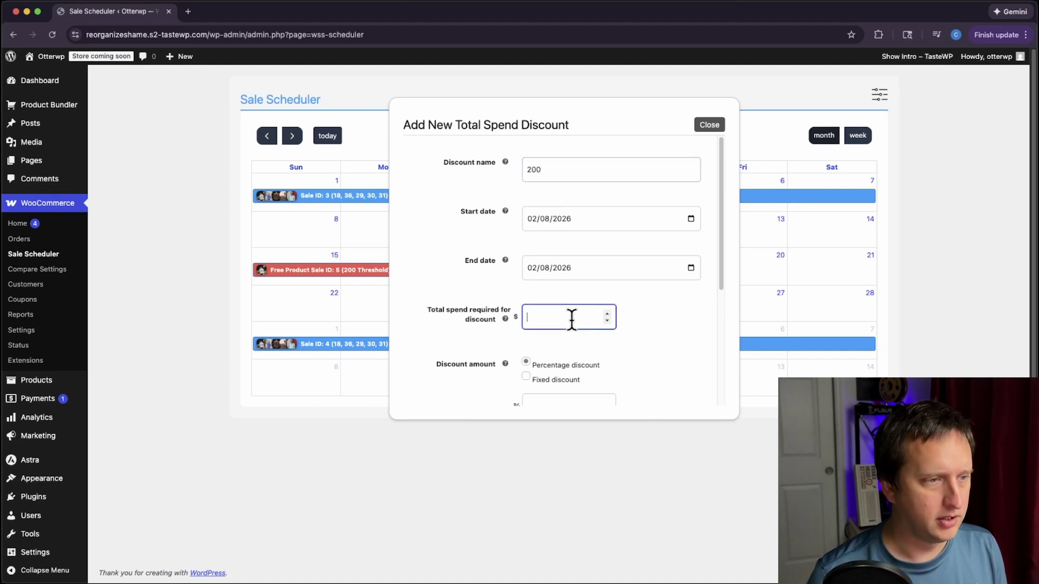
text(200)
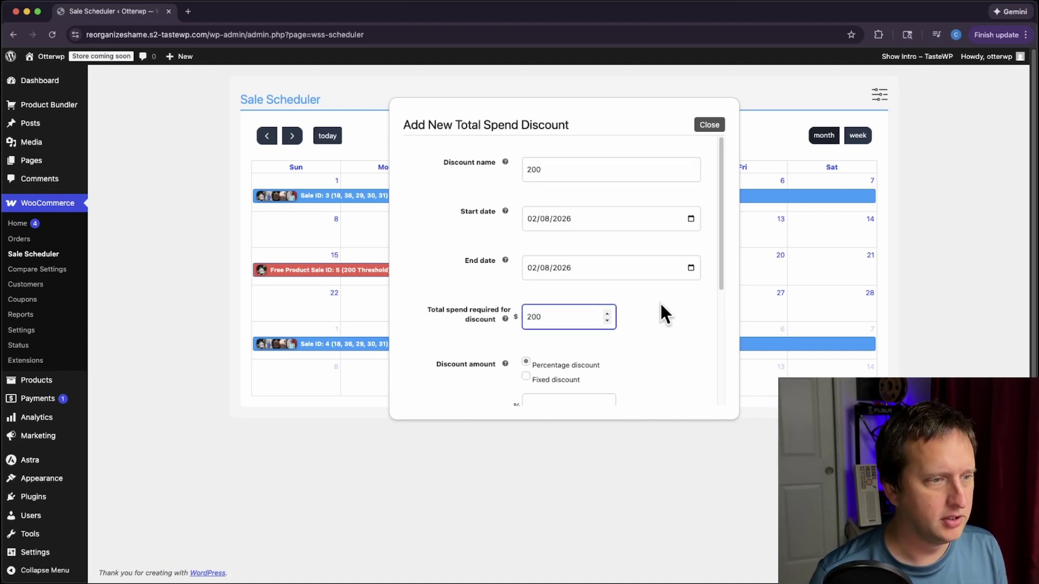
- Switch the discount amount to a fixed discount of $10
scroll(661, 306, down, 2)
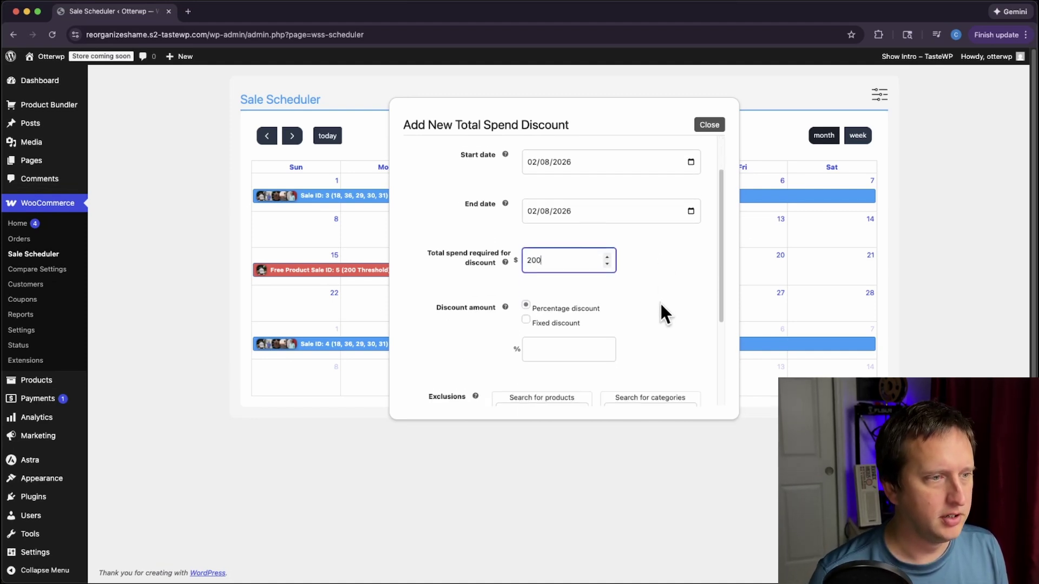
click(526, 314)
click(575, 342)
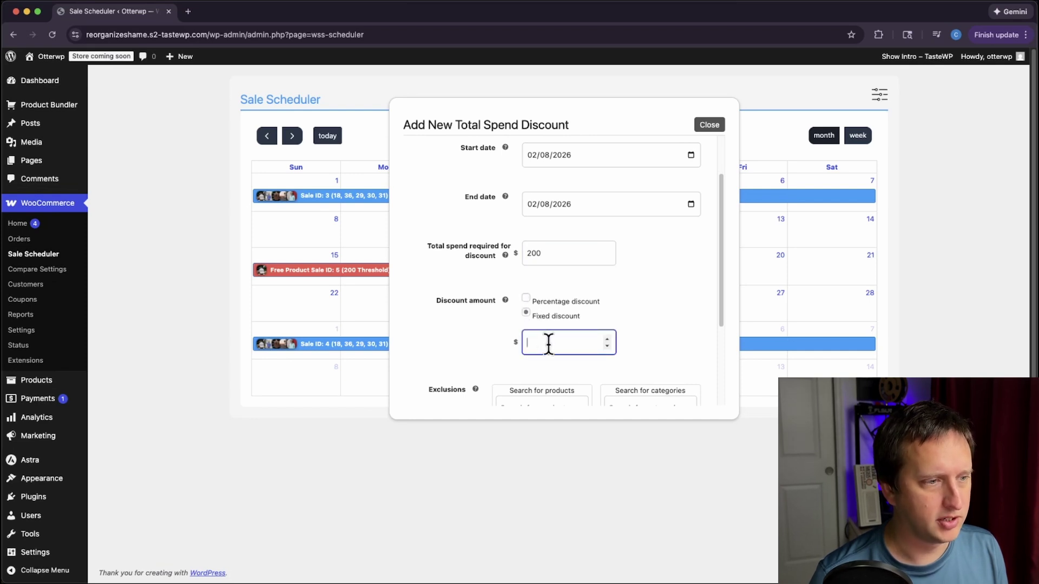
text(10)
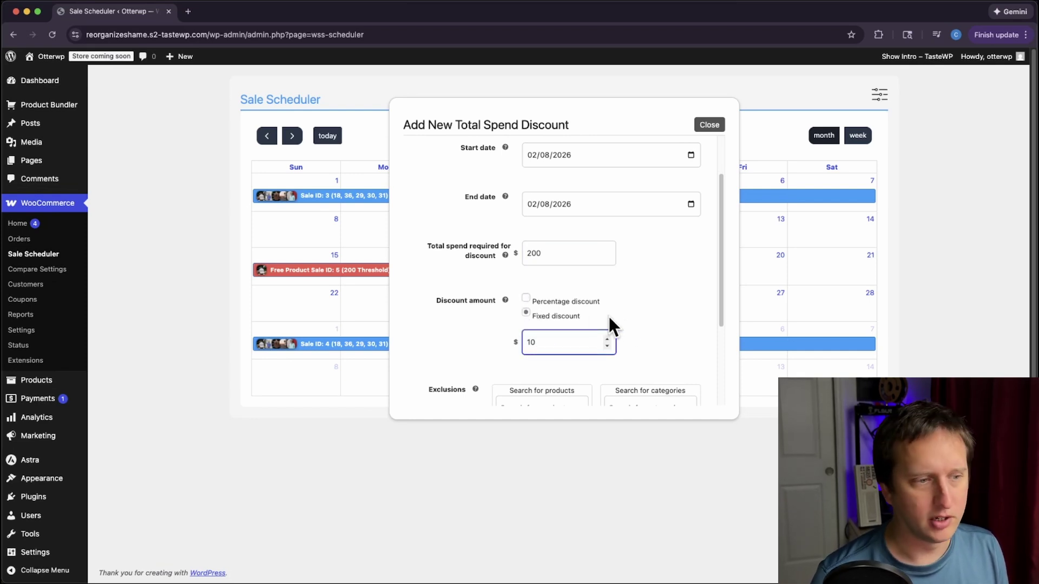
- Save the total spend discount without exclusions and extend it on the calendar through February 14
scroll(624, 325, down, 5)
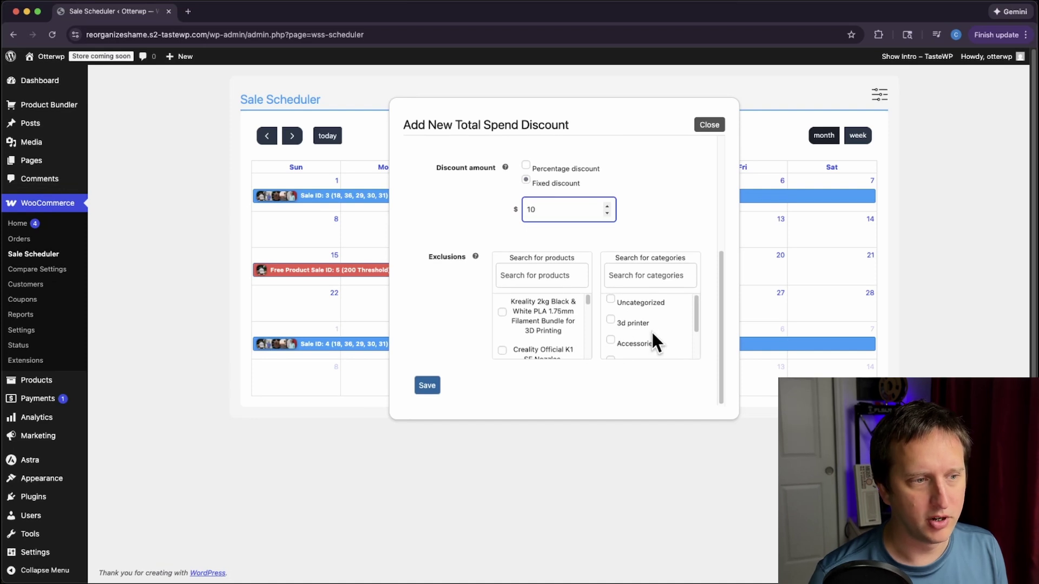
click(428, 386)
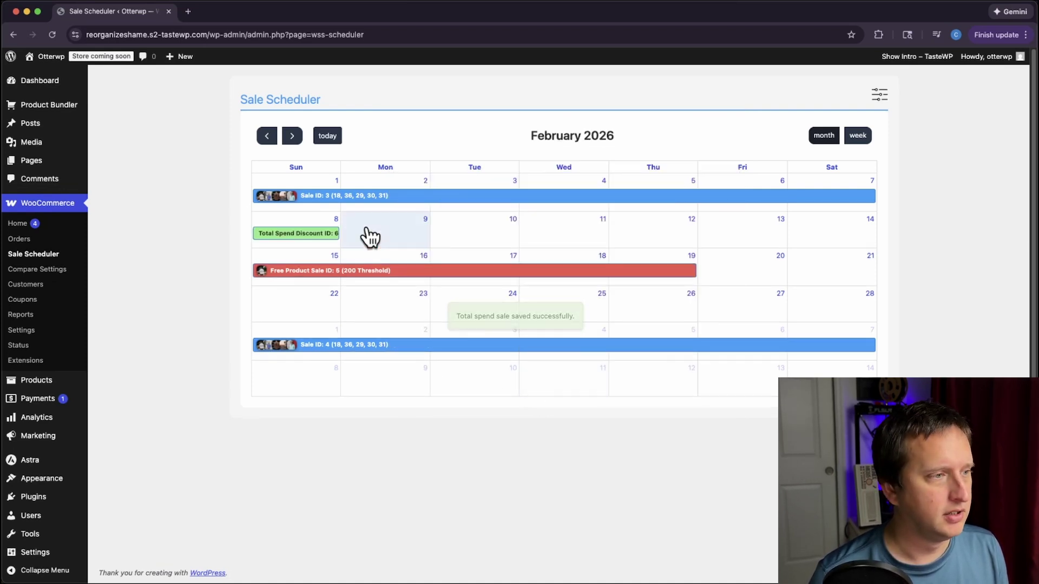
drag(340, 233, 850, 233)
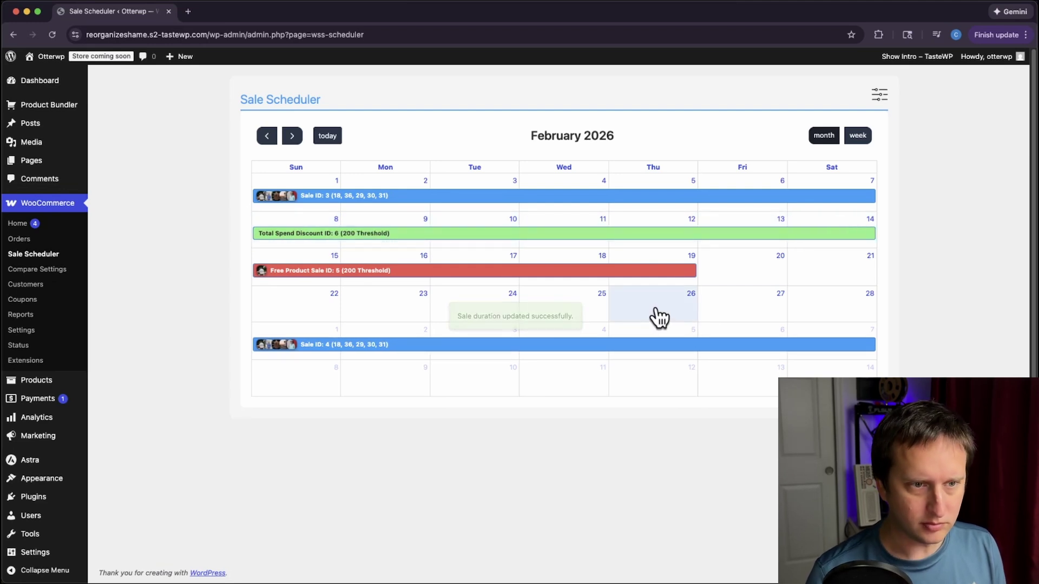
- Start a new Buy X Products for Y Discount on February 8, 2026
click(315, 225)
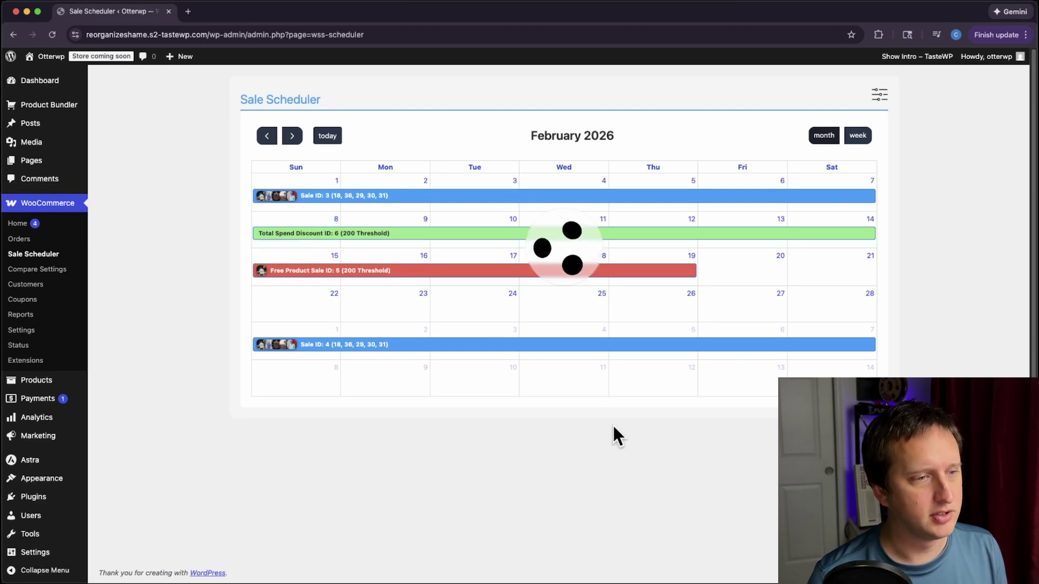
click(558, 274)
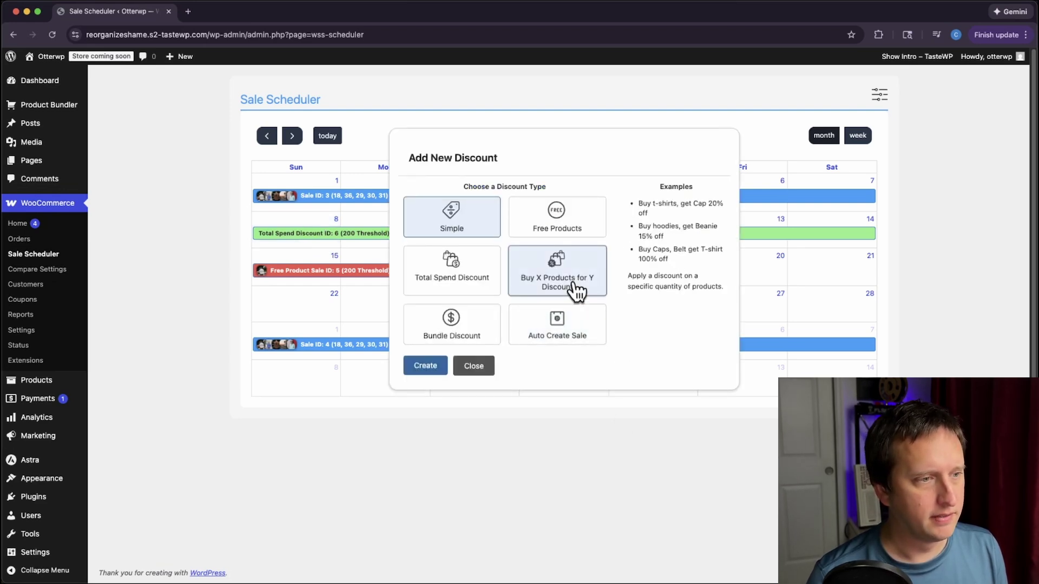
click(406, 372)
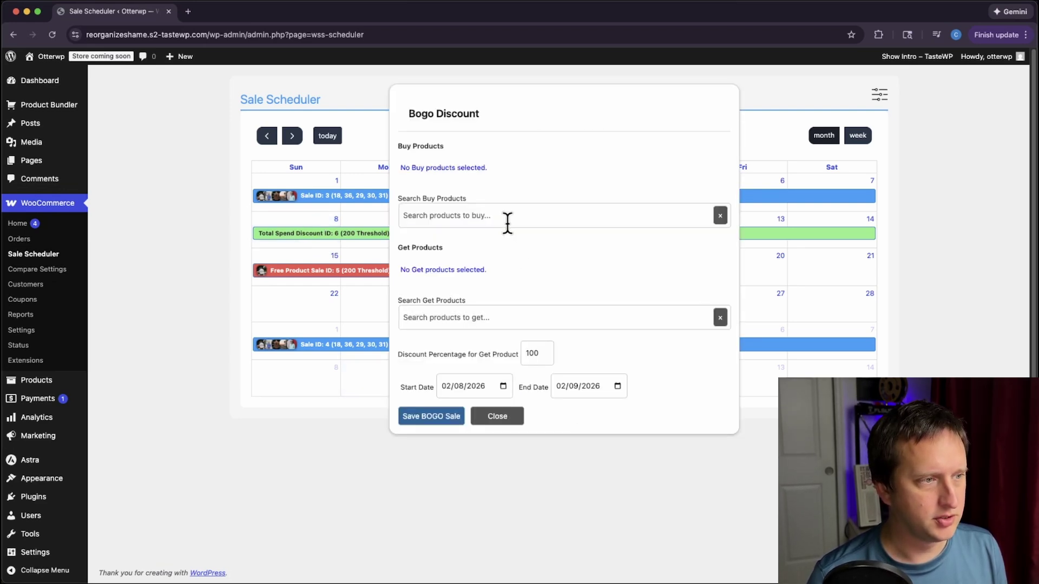
- Add the Cap (SKU: woo-cap) as the buy product and the Belt (SKU: woo-belt) as the get product
click(508, 222)
text(cap)
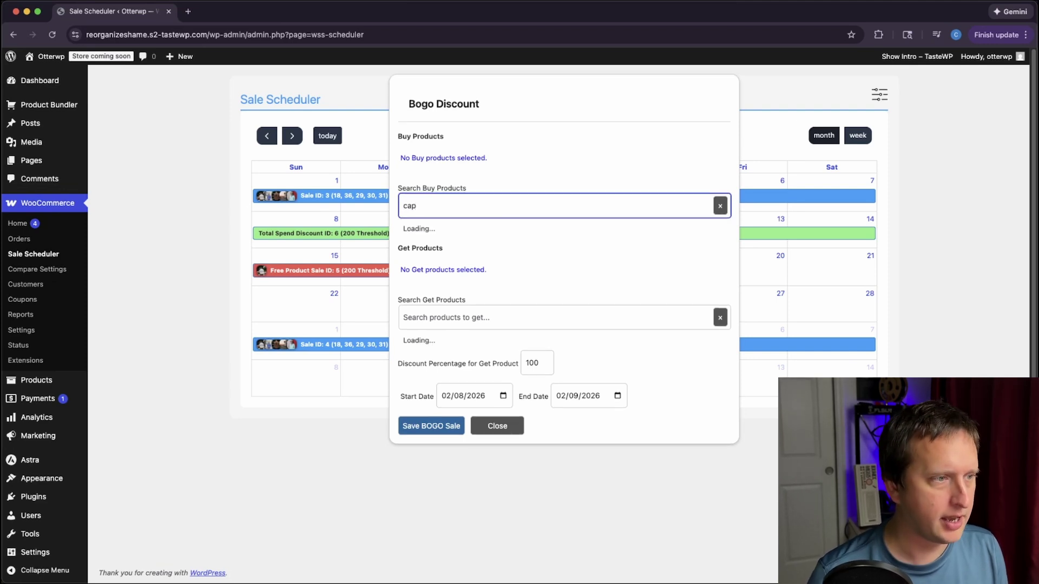
click(495, 265)
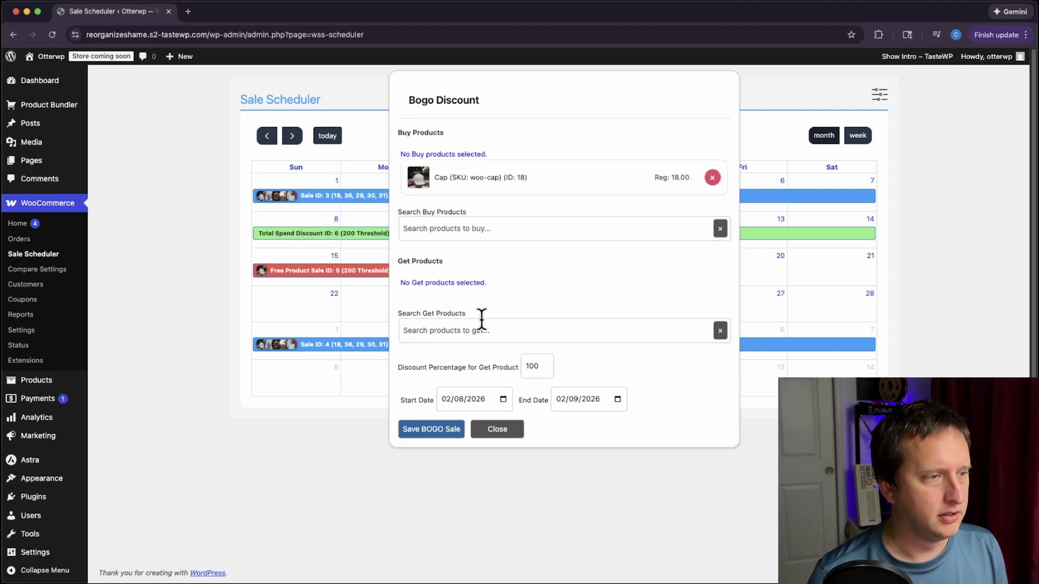
click(481, 329)
text(belt)
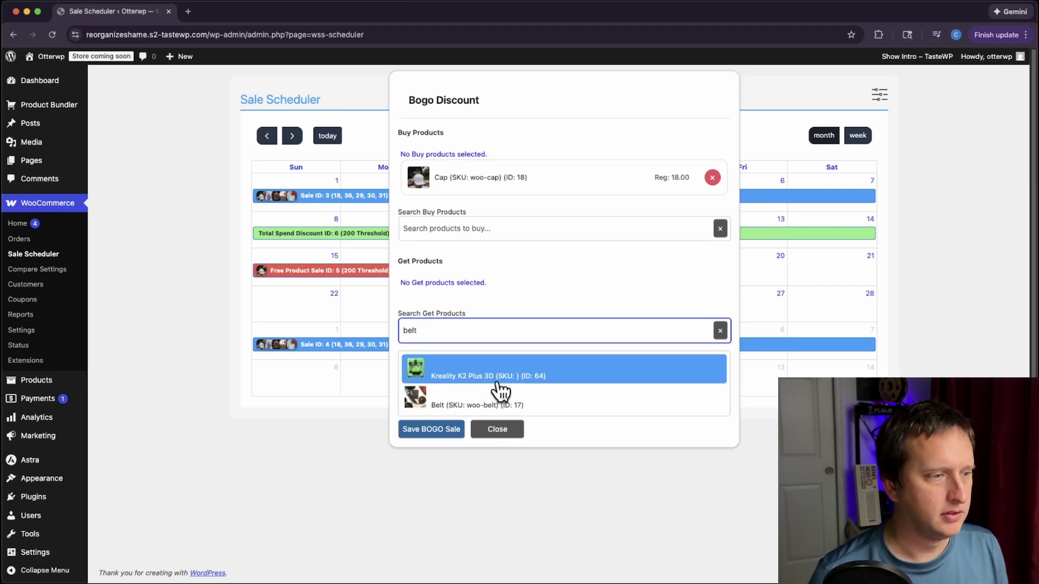
click(500, 398)
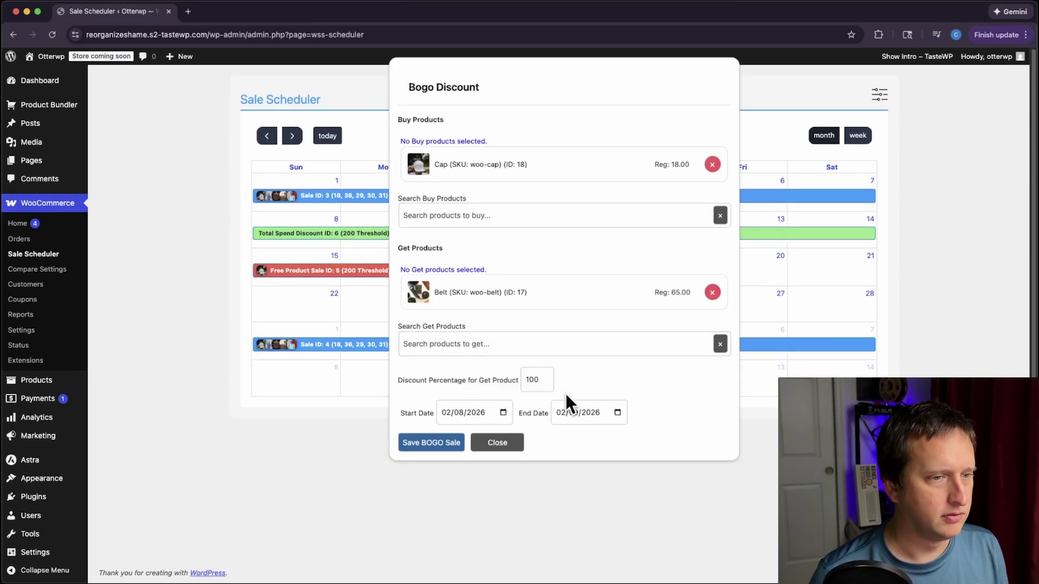
- Set the BOGO discount's end date to 02/14/2026 and save the sale
double_click(524, 381)
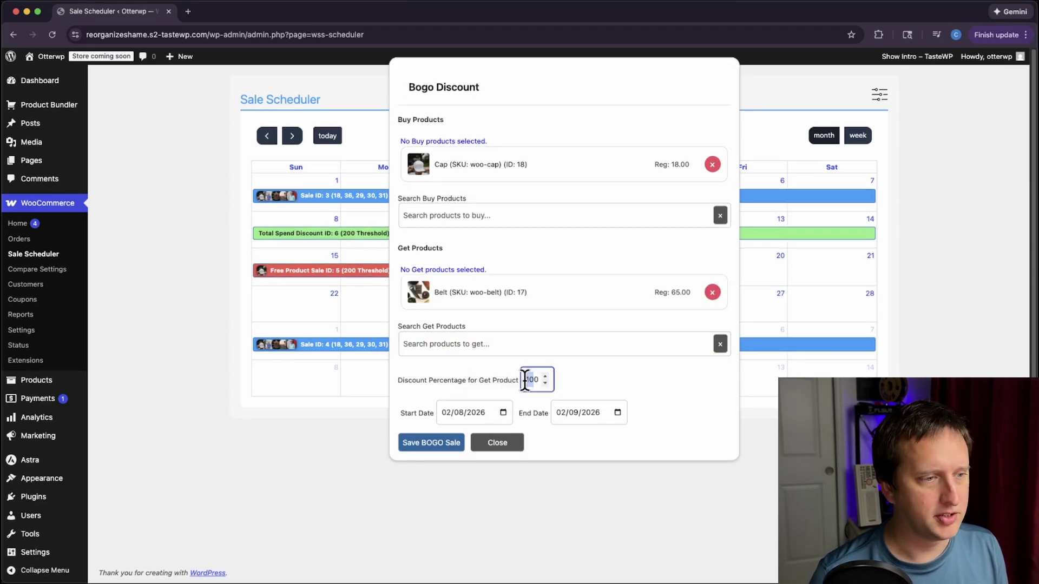
click(615, 413)
click(658, 487)
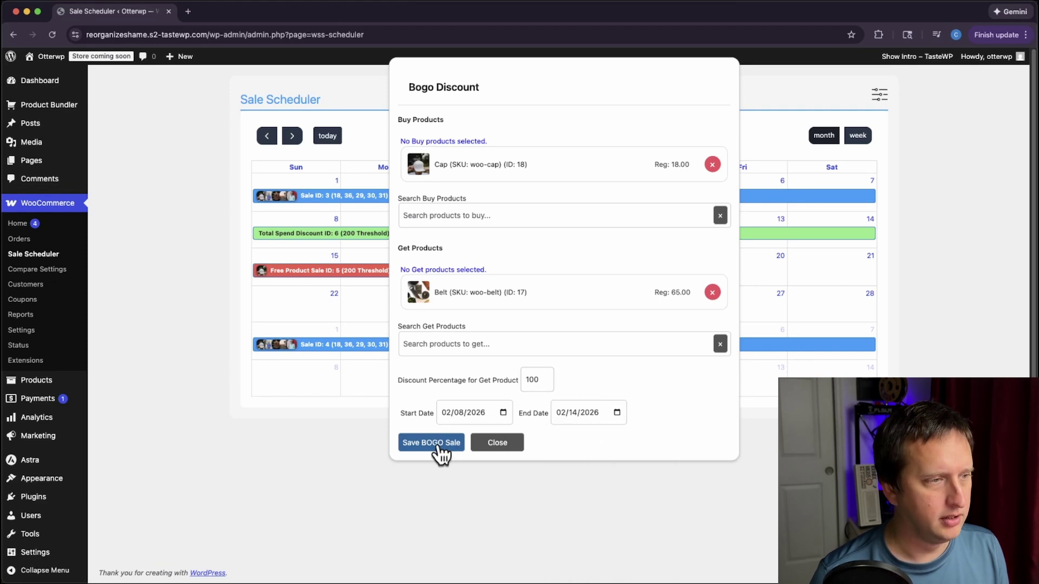
click(439, 447)
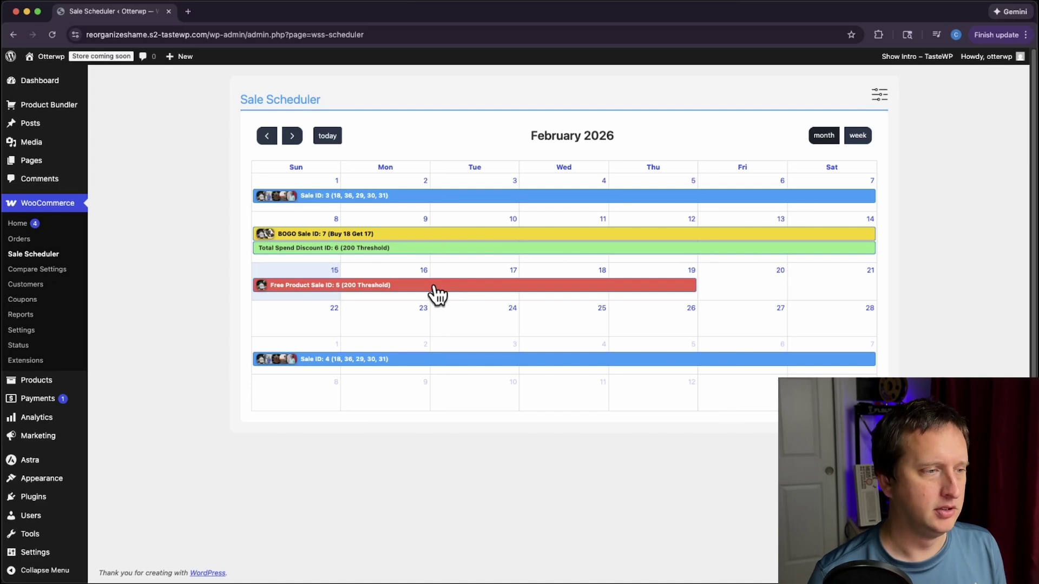
- Create a sale in April 2026 using the Auto Create Sale discount type
click(293, 137)
click(293, 136)
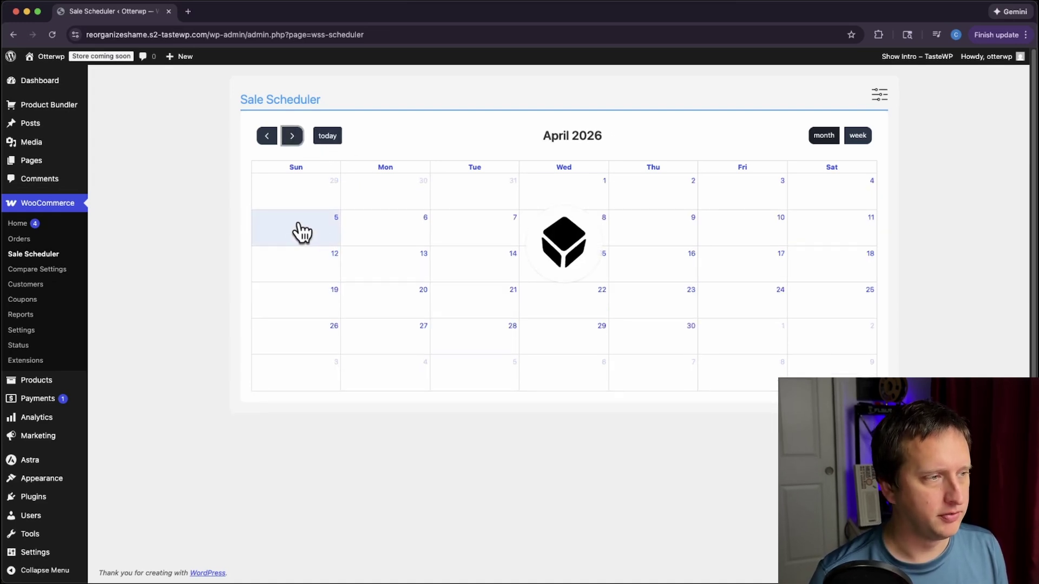
click(430, 372)
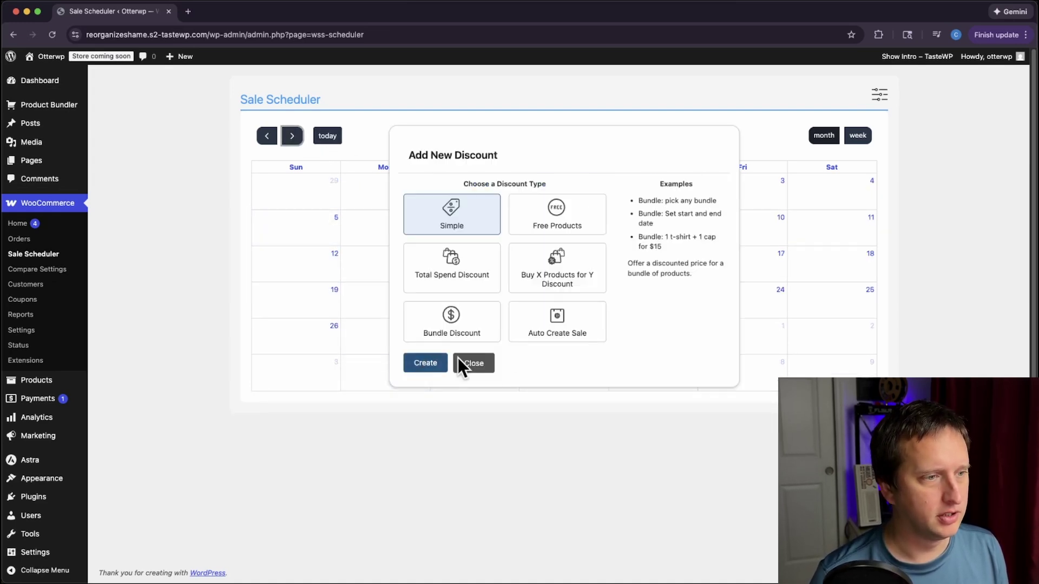
click(577, 332)
click(425, 363)
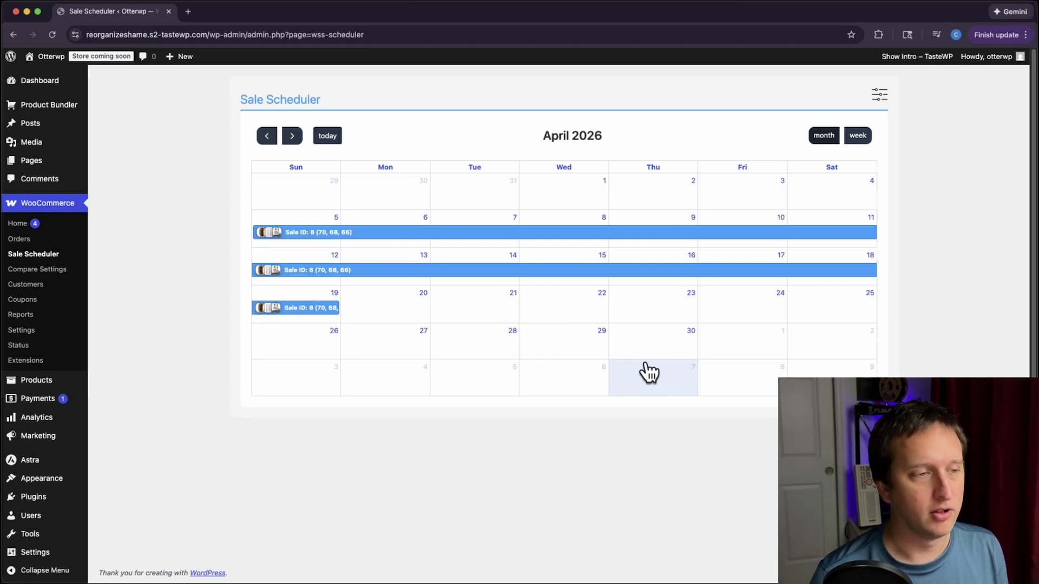
- Return to February 2026 and start a new Bundle Discount on February 22
click(268, 137)
click(268, 137)
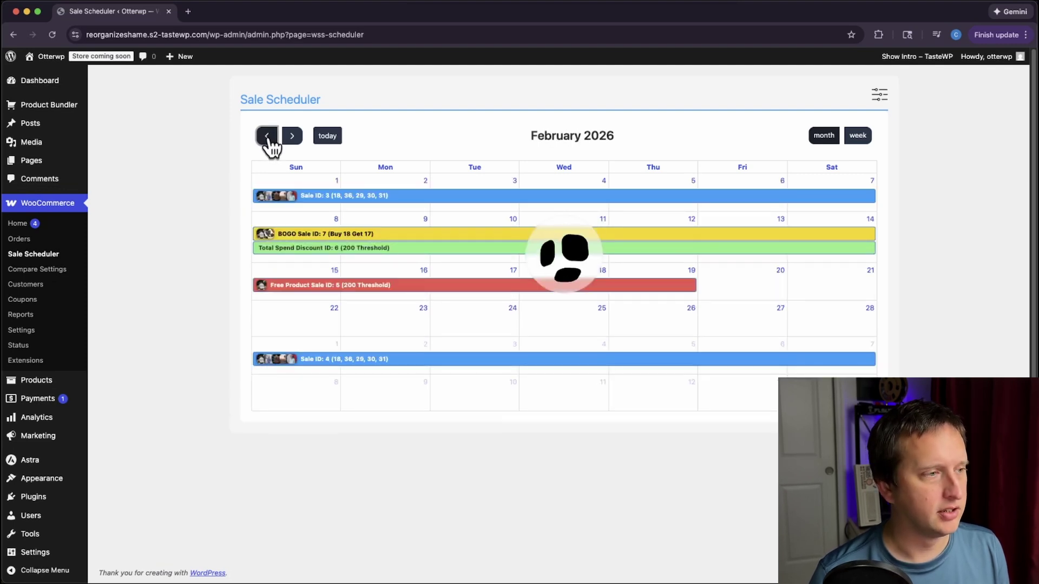
click(323, 330)
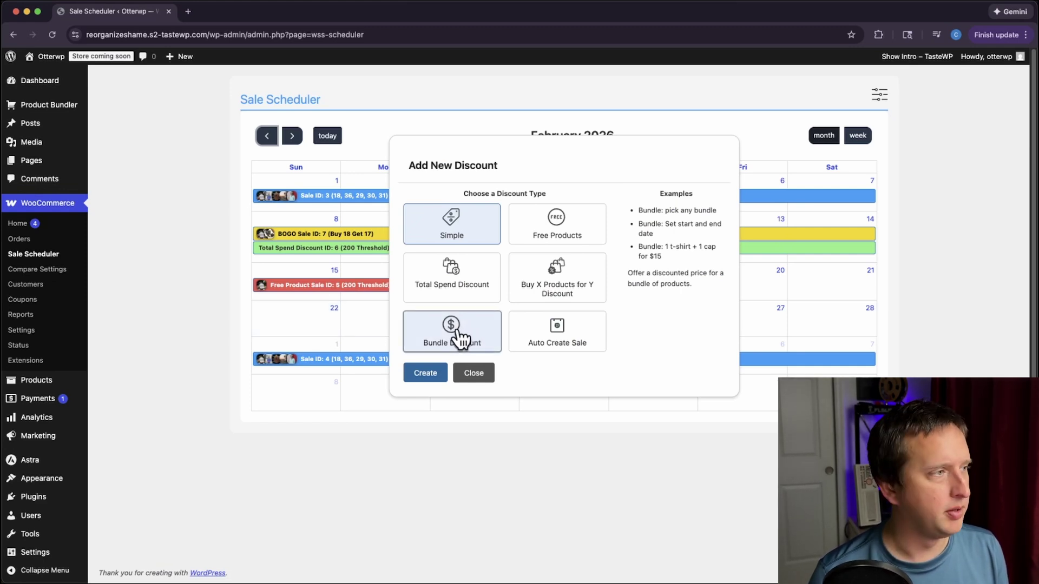
mouse_move(48, 106)
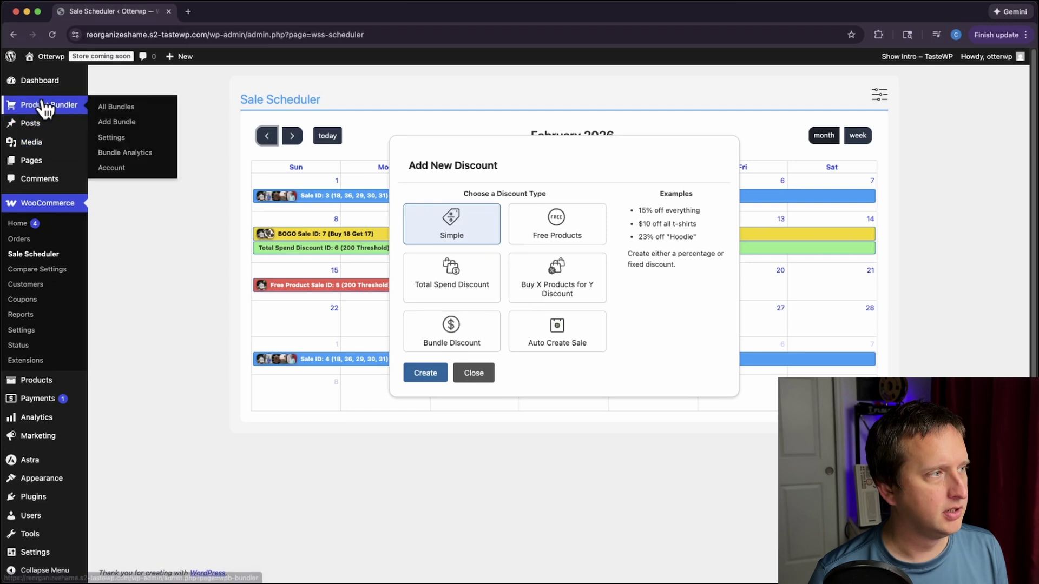
click(449, 333)
click(432, 374)
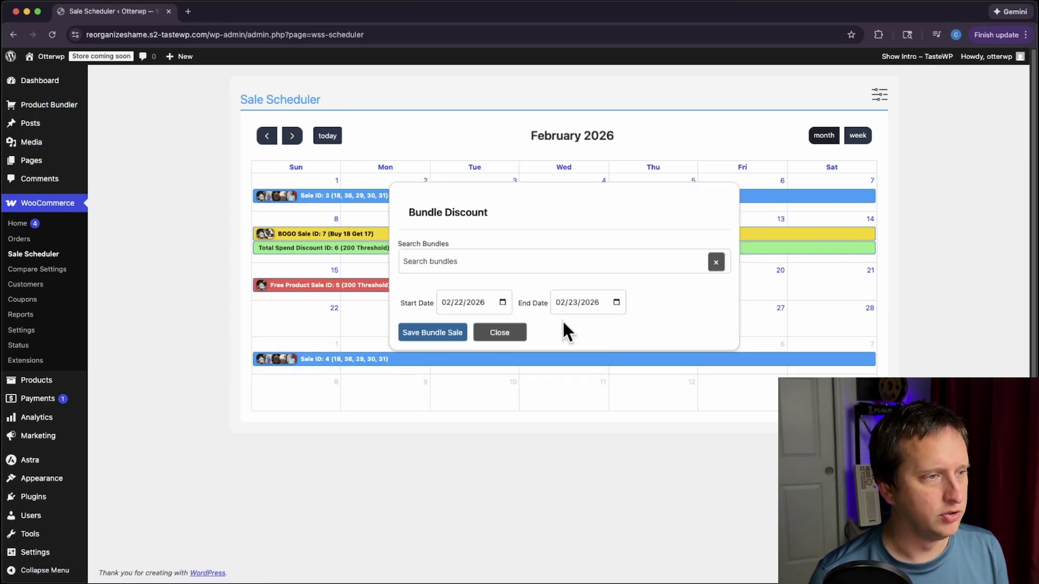
- Save the bundle sale with the 3d Printing bundle and extend it on the calendar through February 28
click(458, 263)
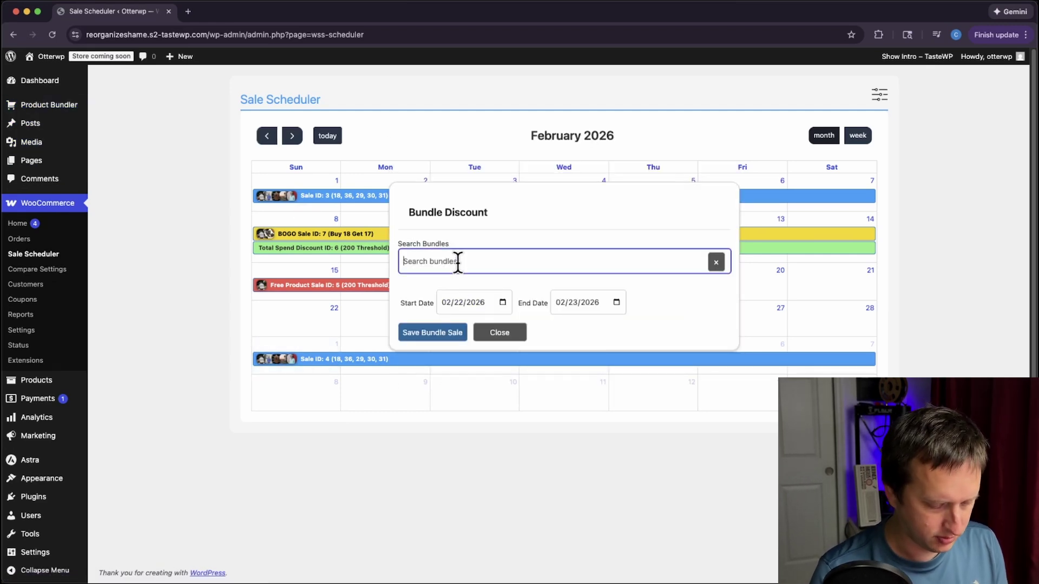
text(3d)
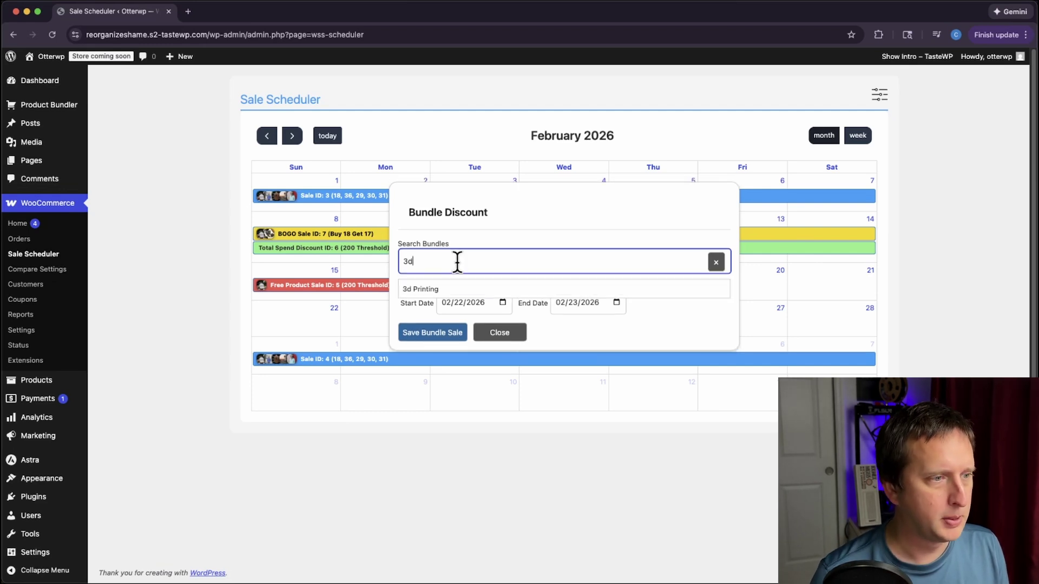
click(468, 289)
click(453, 351)
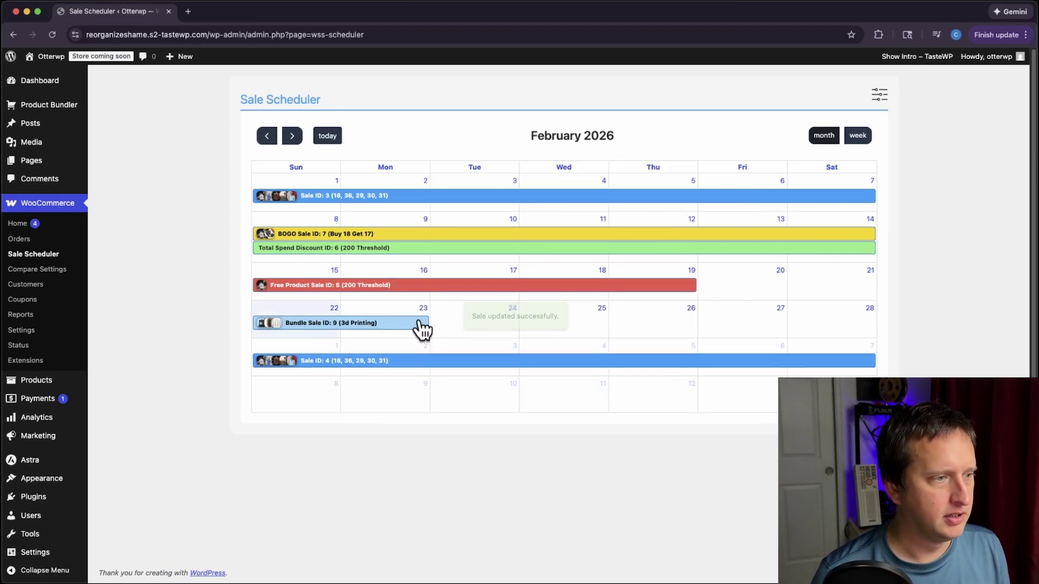
drag(428, 324, 839, 336)
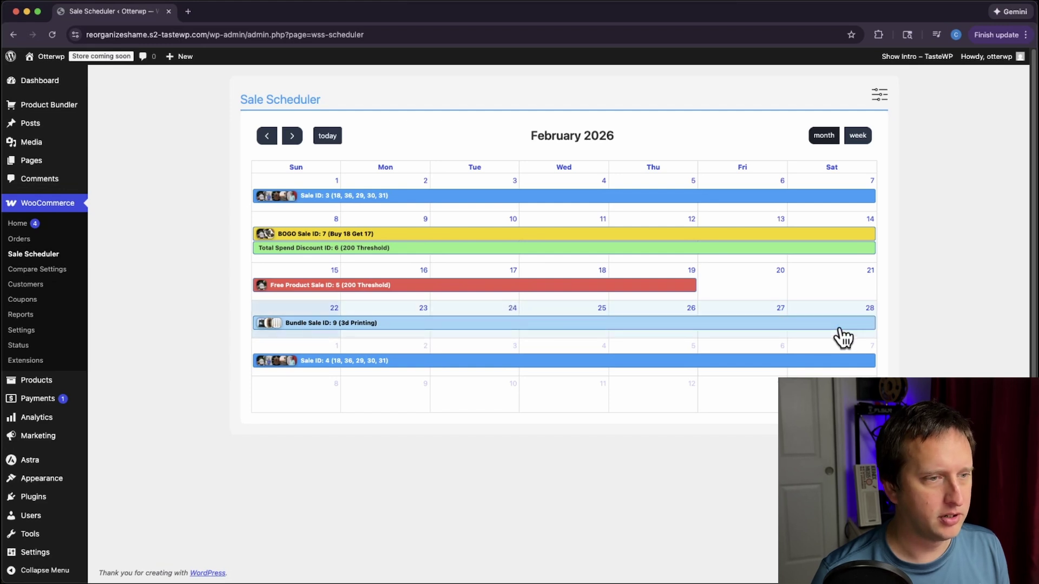
- Review the 3d Printing bundle in the Product Bundler's list of all bundles, and return to the Sale Scheduler
mouse_move(37, 105)
click(108, 108)
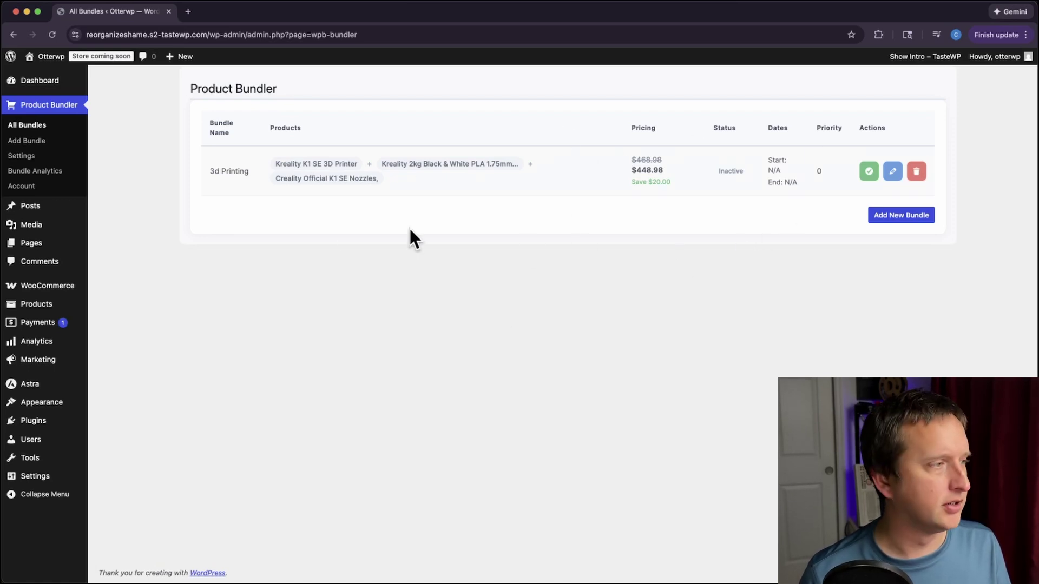
mouse_move(24, 289)
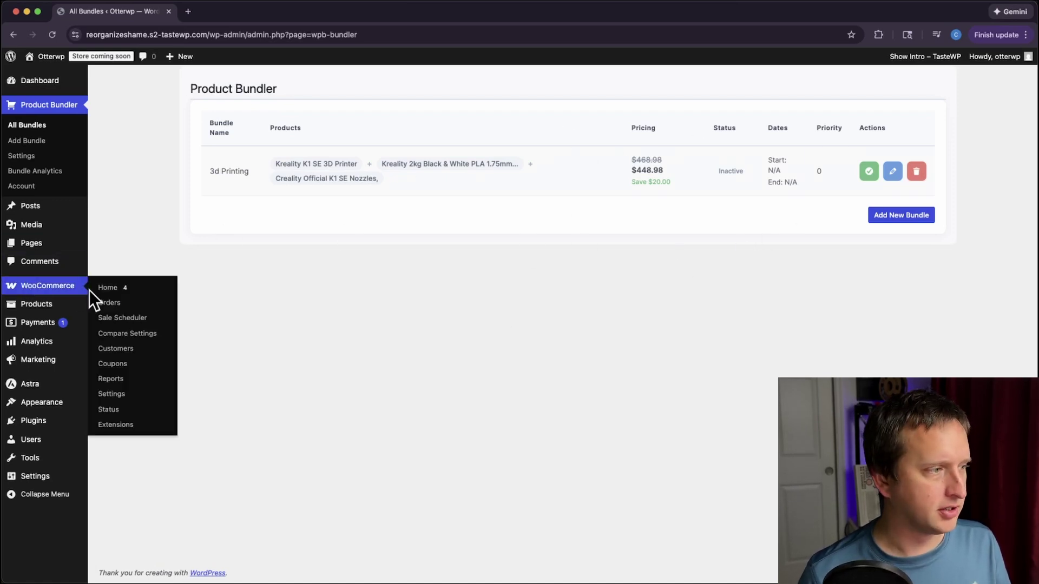
click(135, 327)
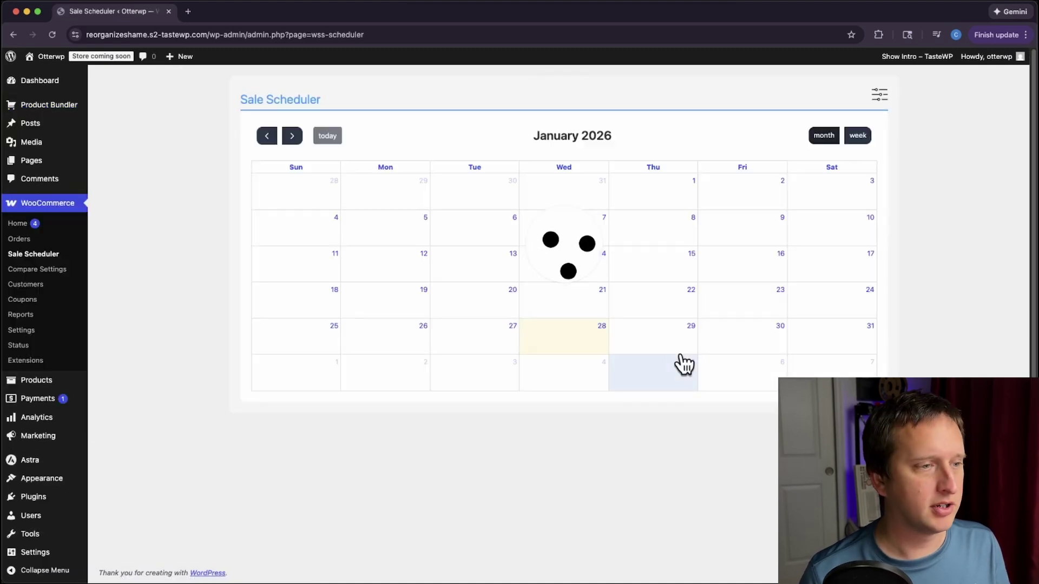
- Add the Hoodie with Zipper as another buy product to the February 8–14 BOGO sale and update the sale
click(293, 138)
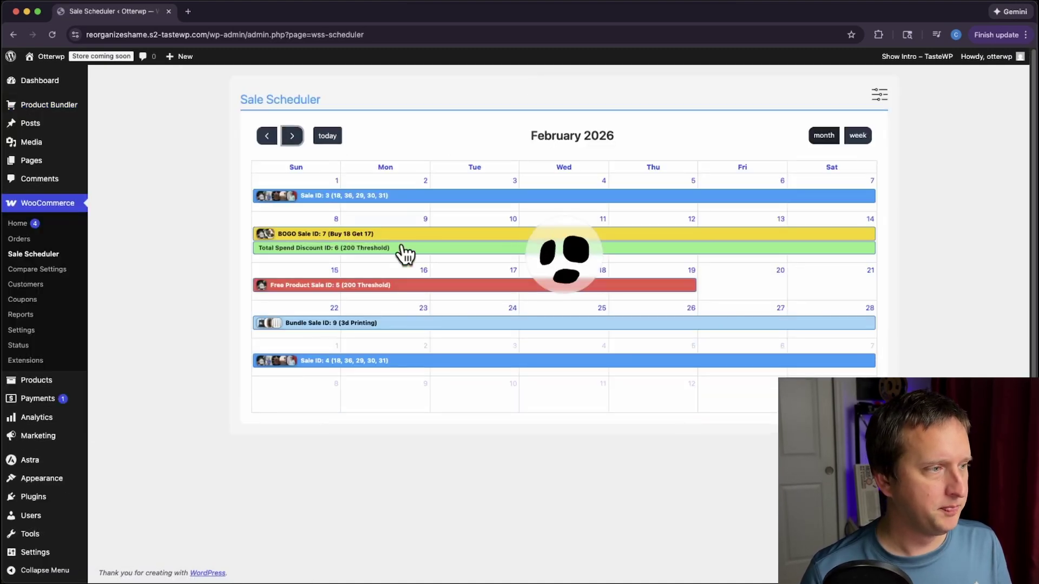
click(415, 238)
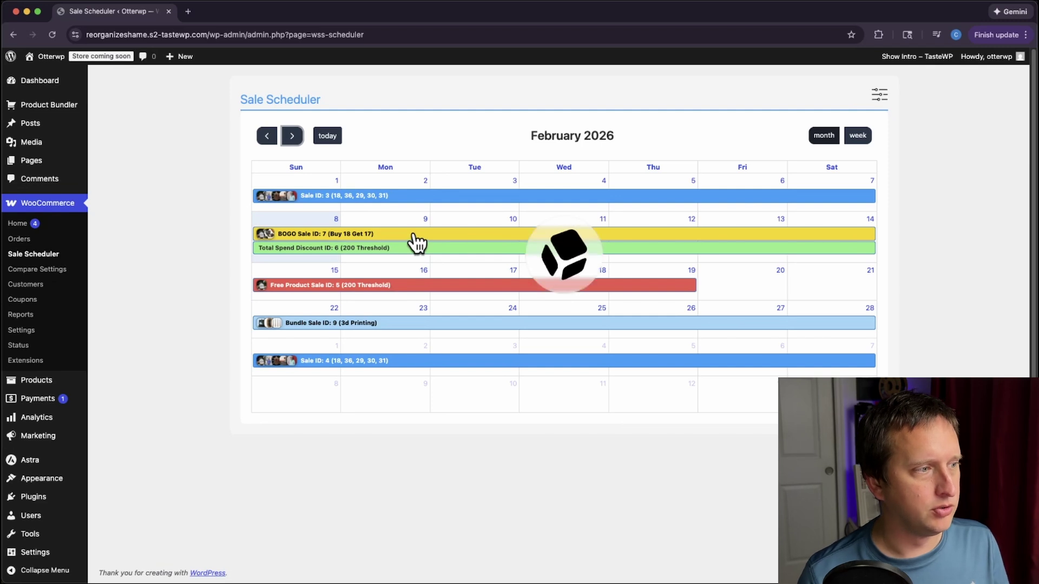
click(472, 225)
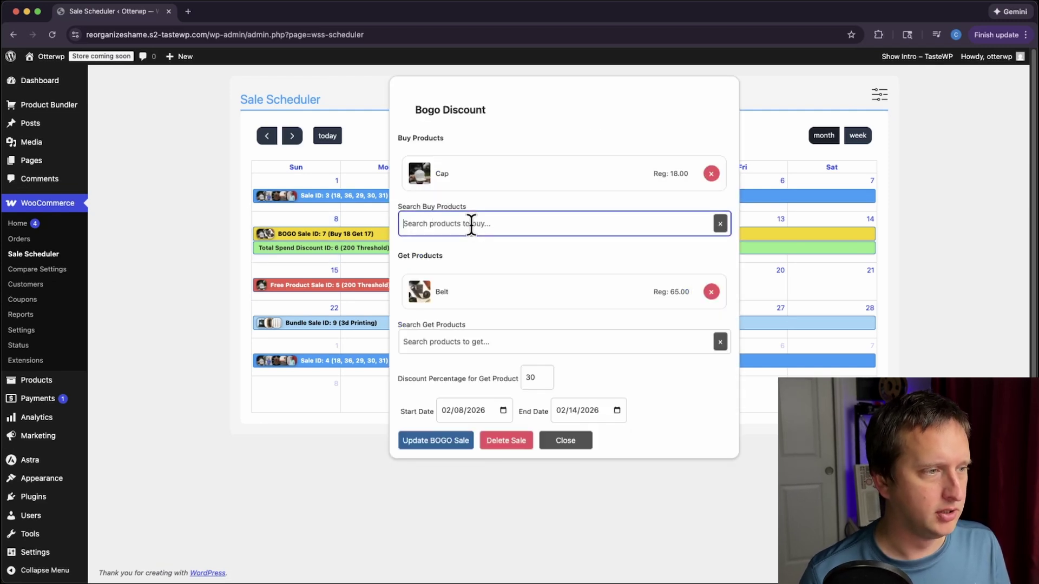
text(ca)
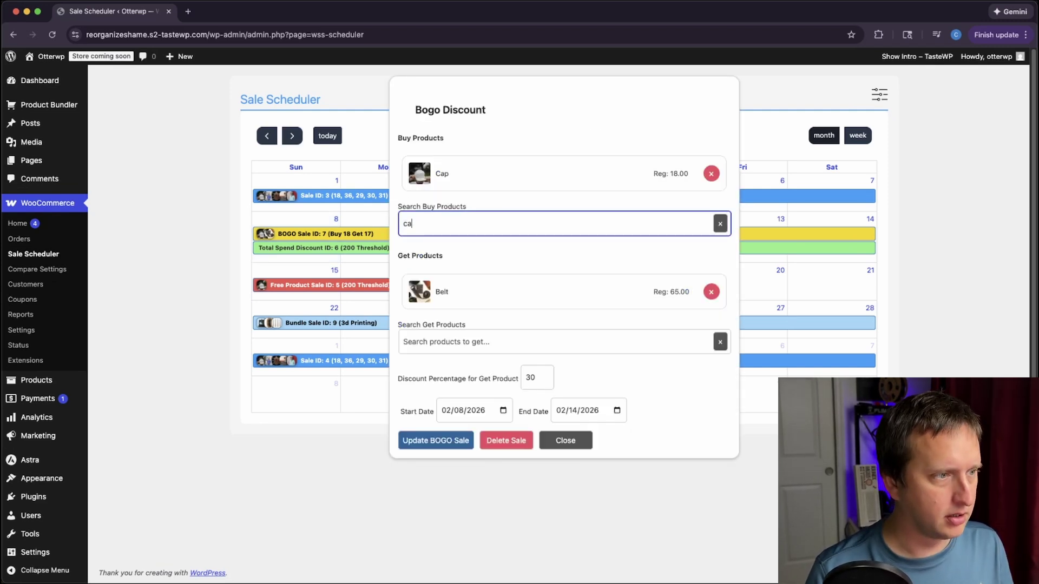
key(BackSpace)
key(BackSpace)
text(zip)
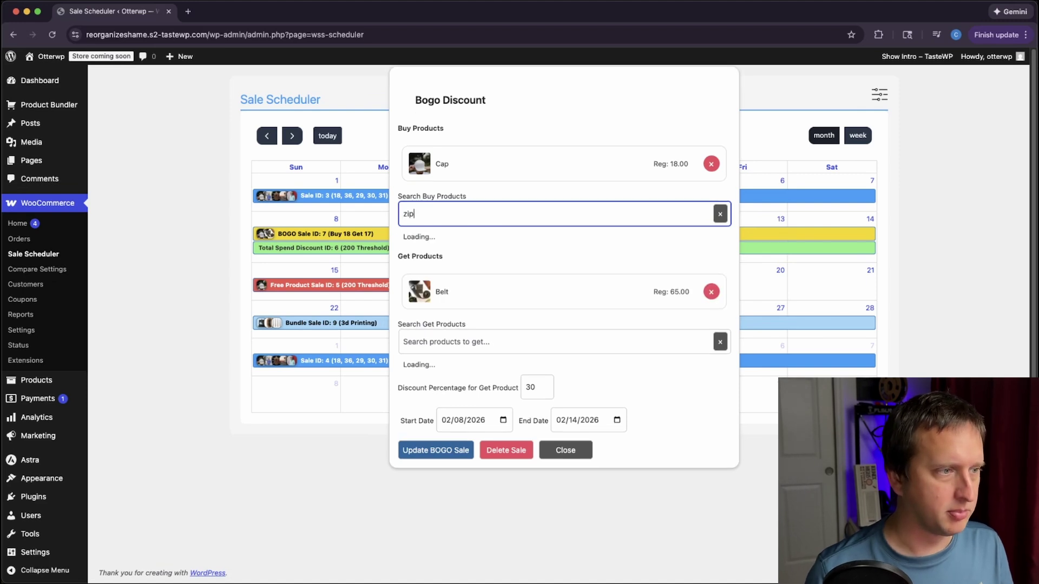
click(485, 258)
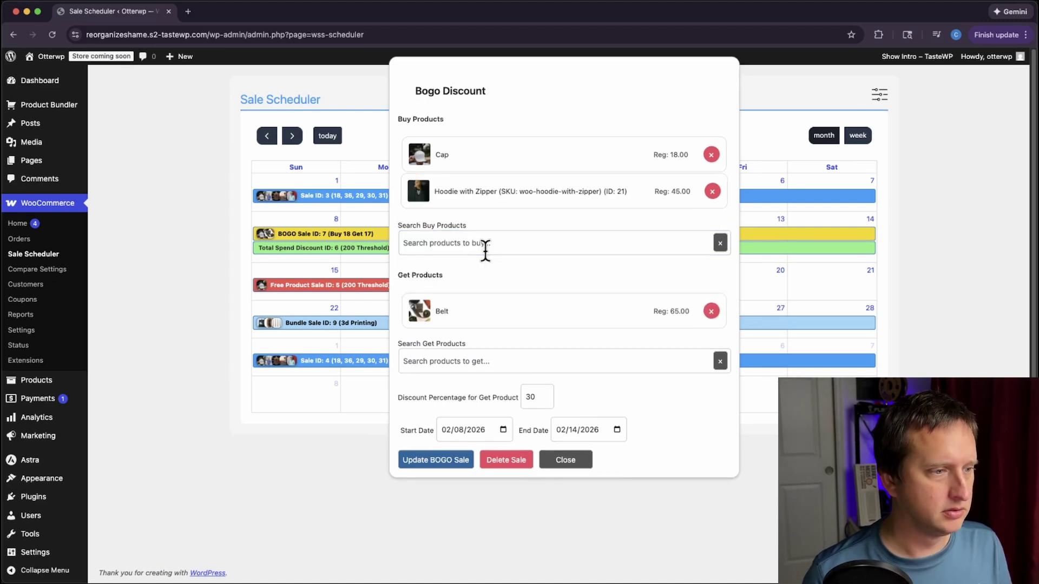
click(530, 396)
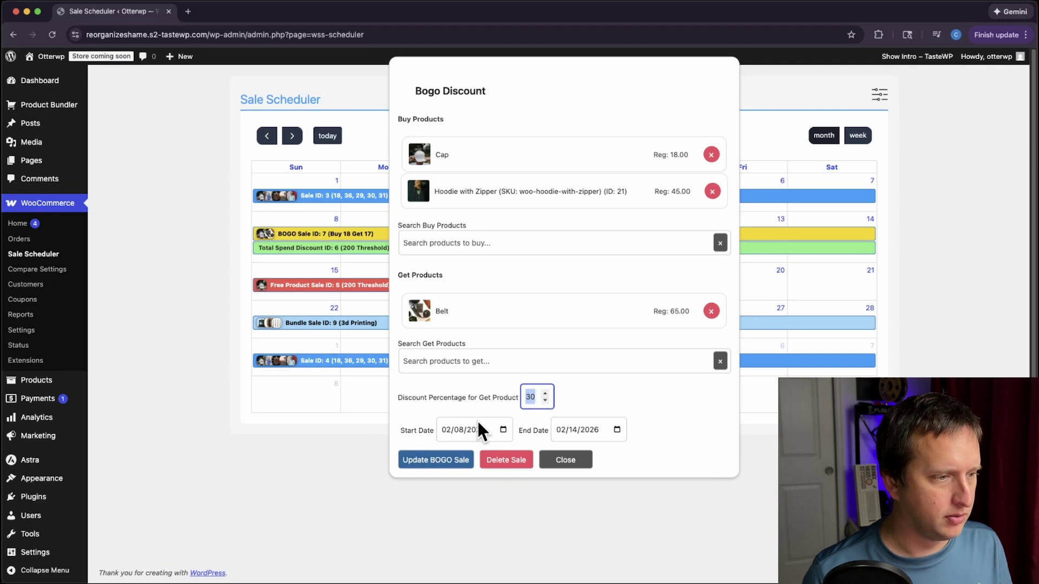
click(450, 463)
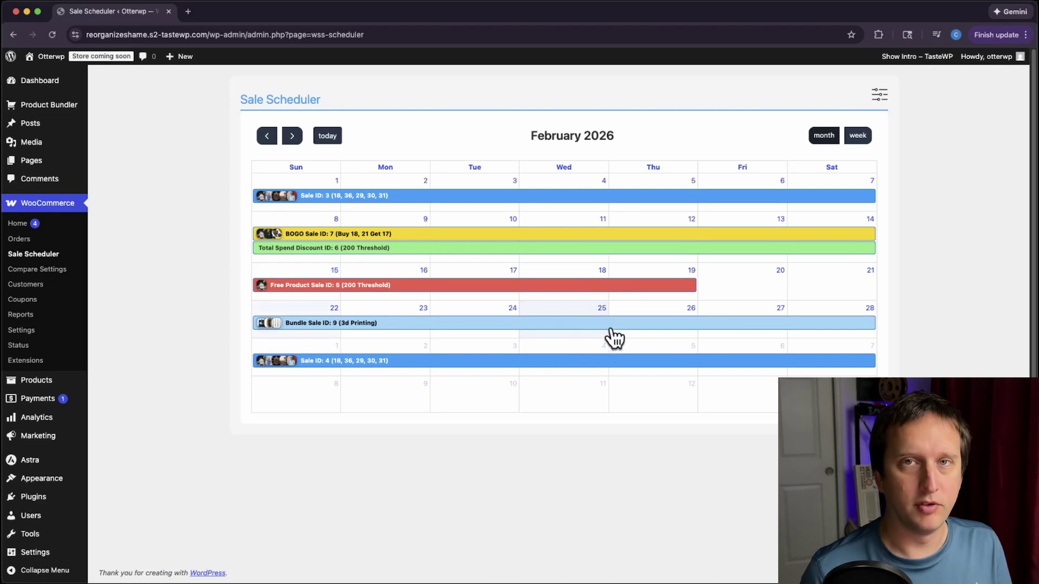
- Delete the 3d Printing bundle sale scheduled for February 22–28
right_click(687, 325)
click(723, 380)
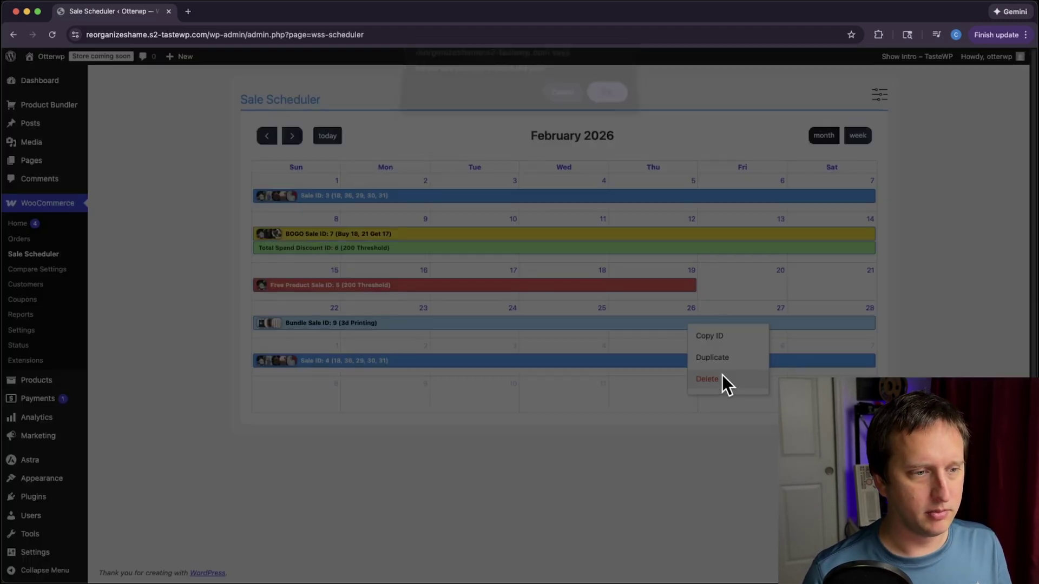
click(616, 109)
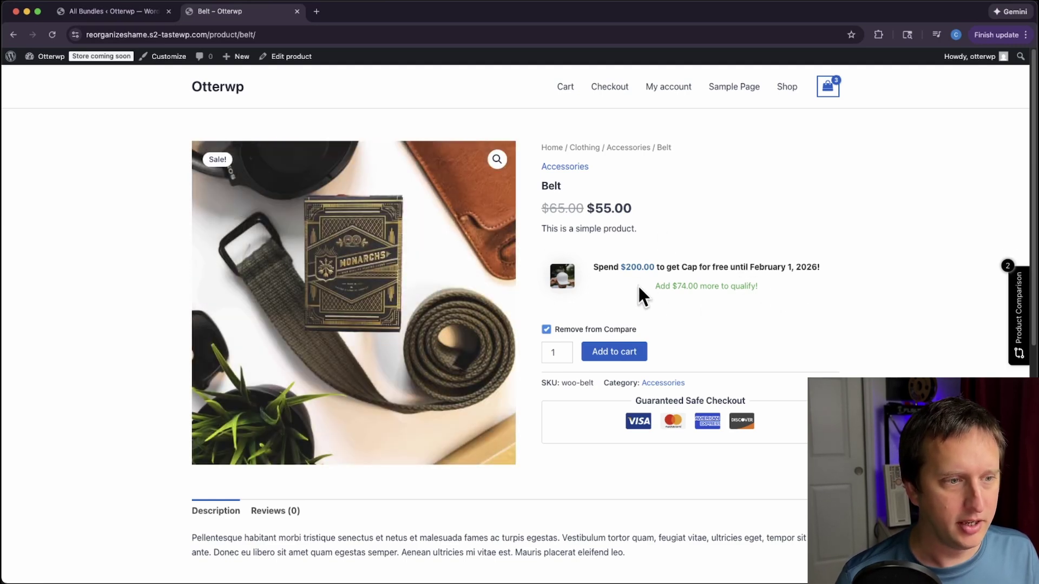
- On the Belt product page, add the related Cap to the cart and check the free product offer's remaining spend message
drag(639, 287, 779, 288)
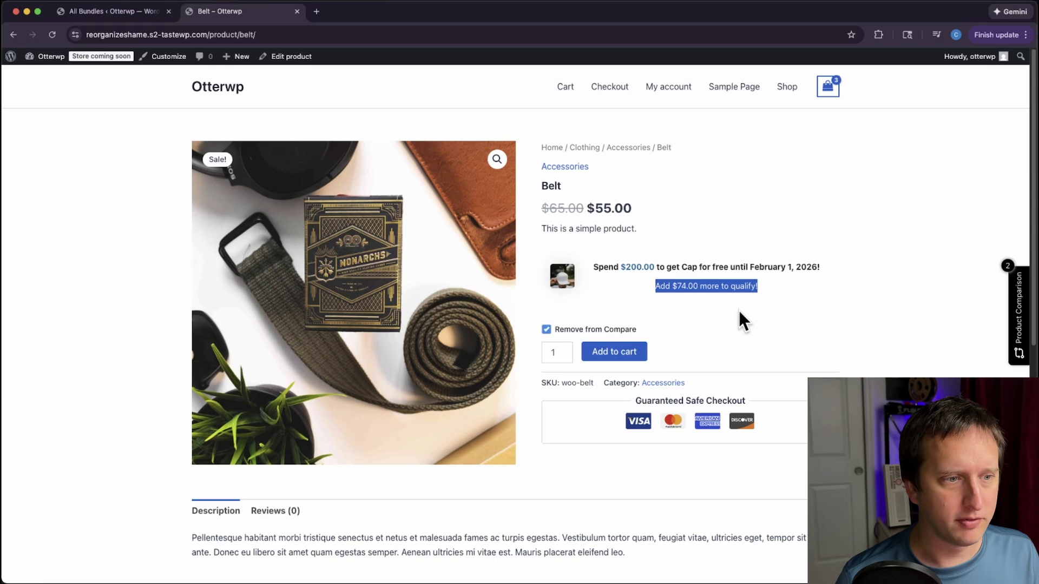
scroll(741, 306, down, 1)
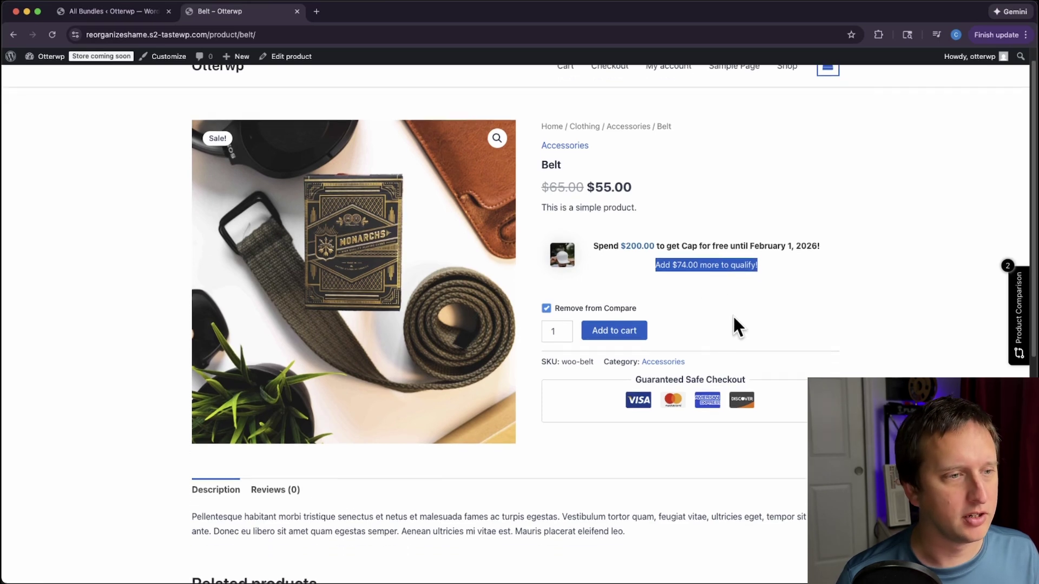
scroll(674, 333, down, 10)
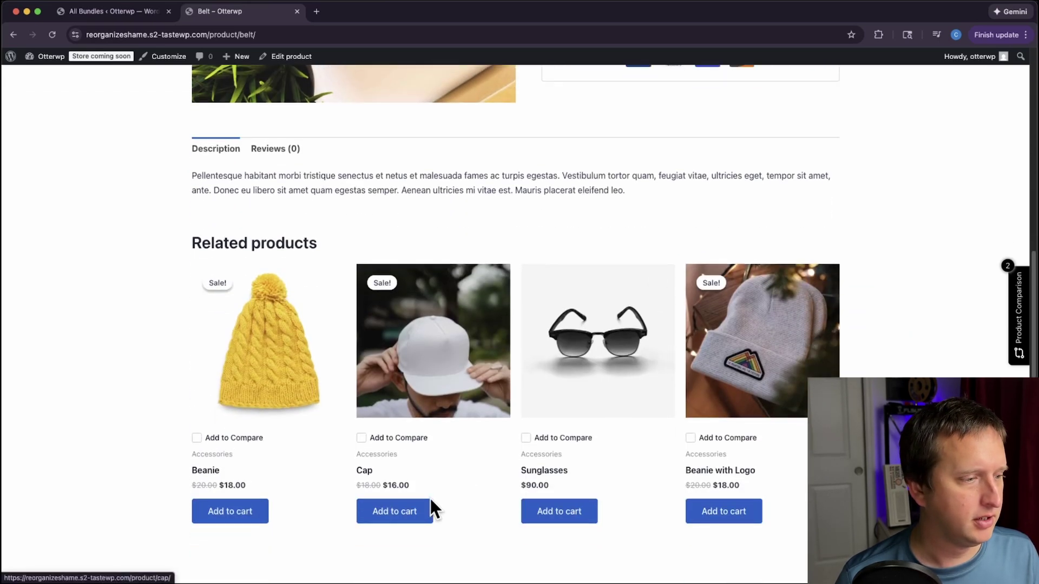
click(433, 506)
scroll(695, 346, up, 10)
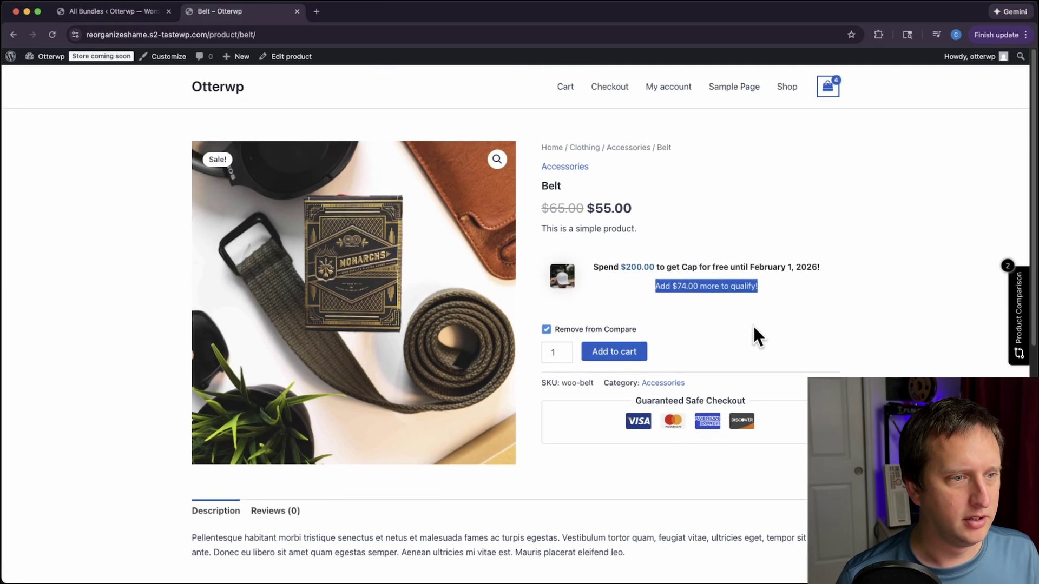
drag(790, 291, 682, 286)
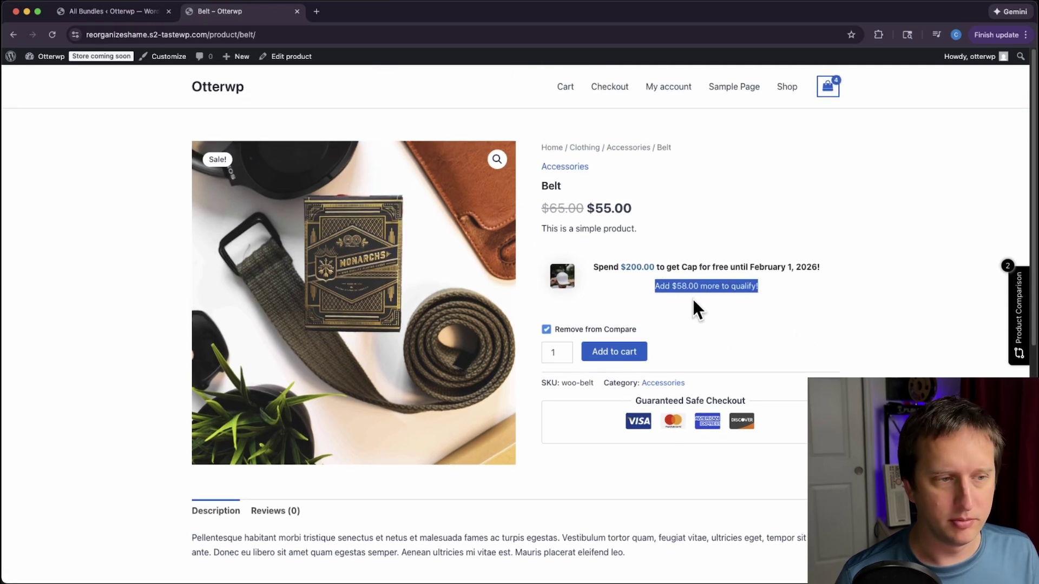
click(806, 328)
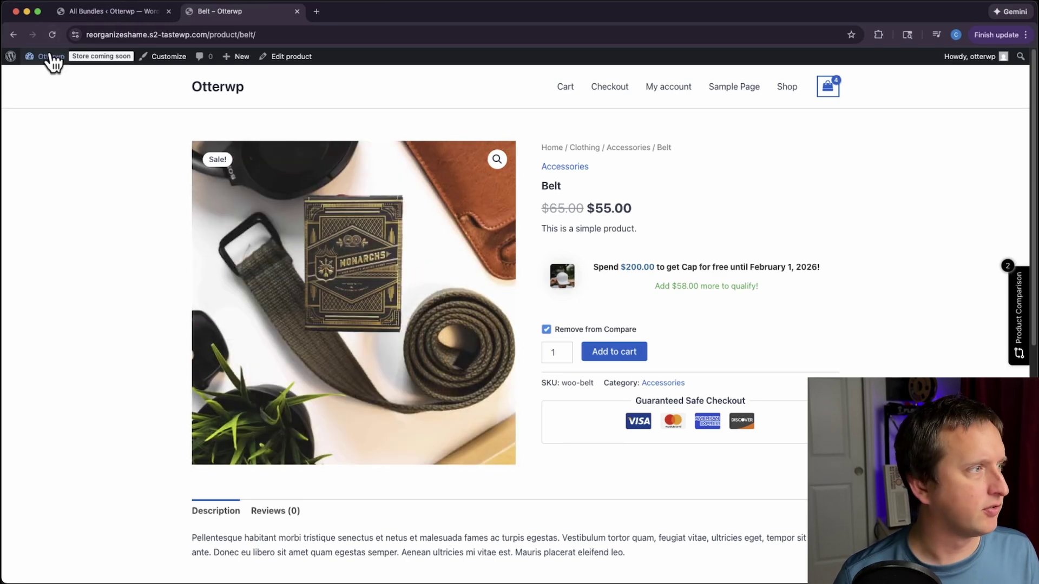
- Open the Sale Scheduler's display settings and enable Show Progress Bar for the free product offer
click(92, 11)
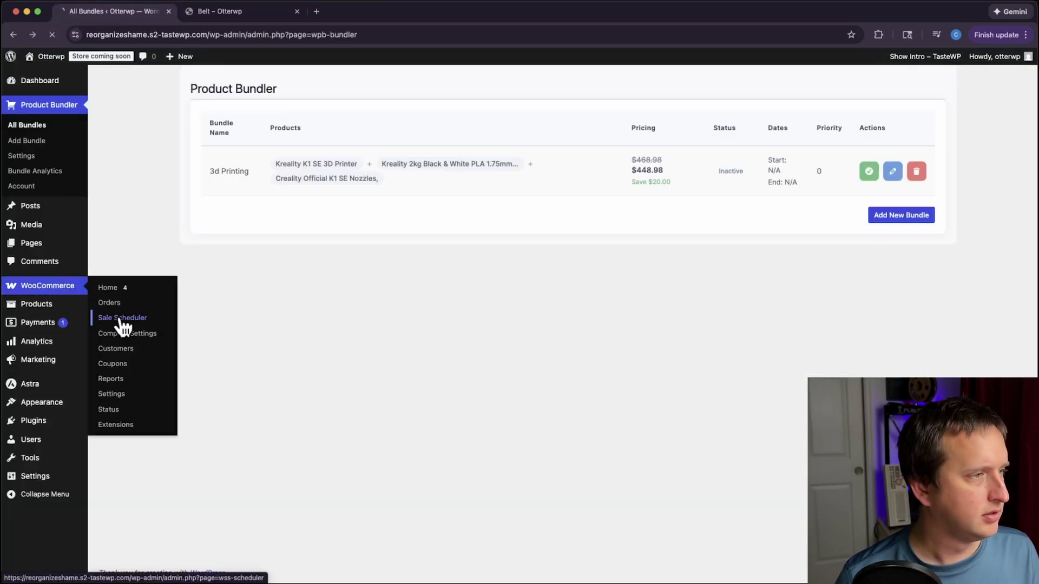
click(120, 321)
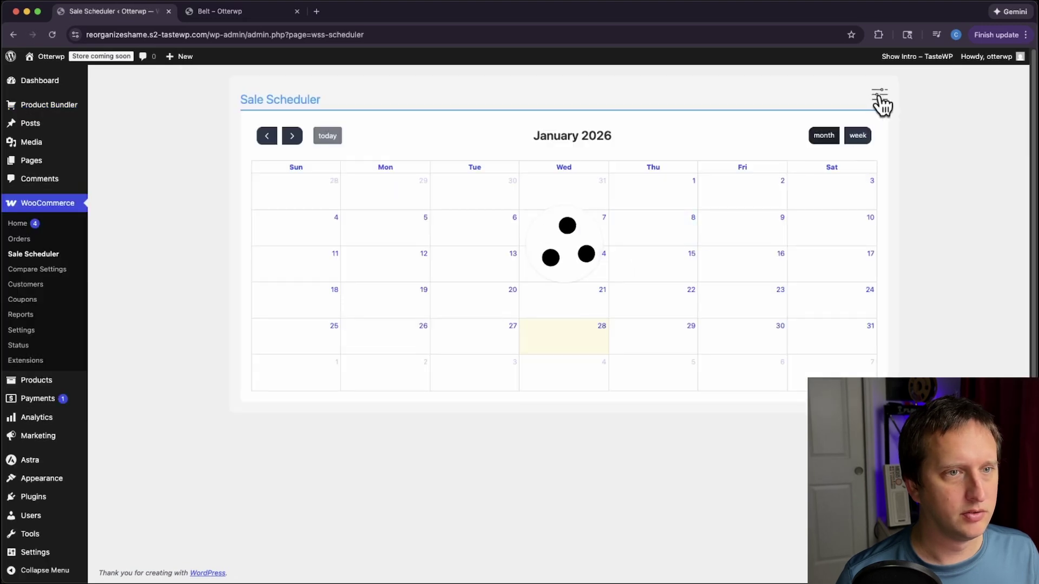
click(880, 97)
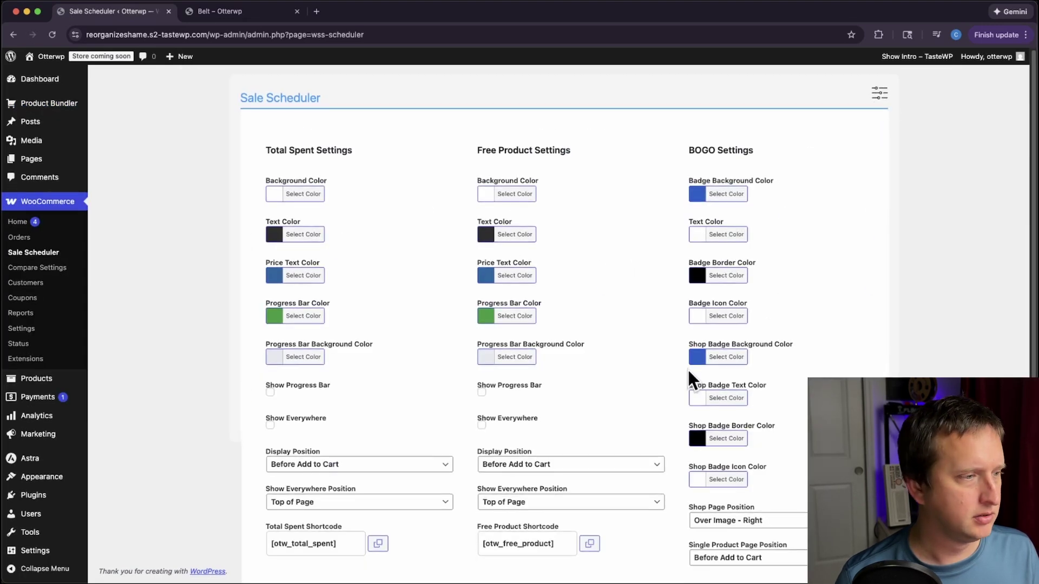
scroll(687, 370, down, 1)
scroll(643, 373, down, 2)
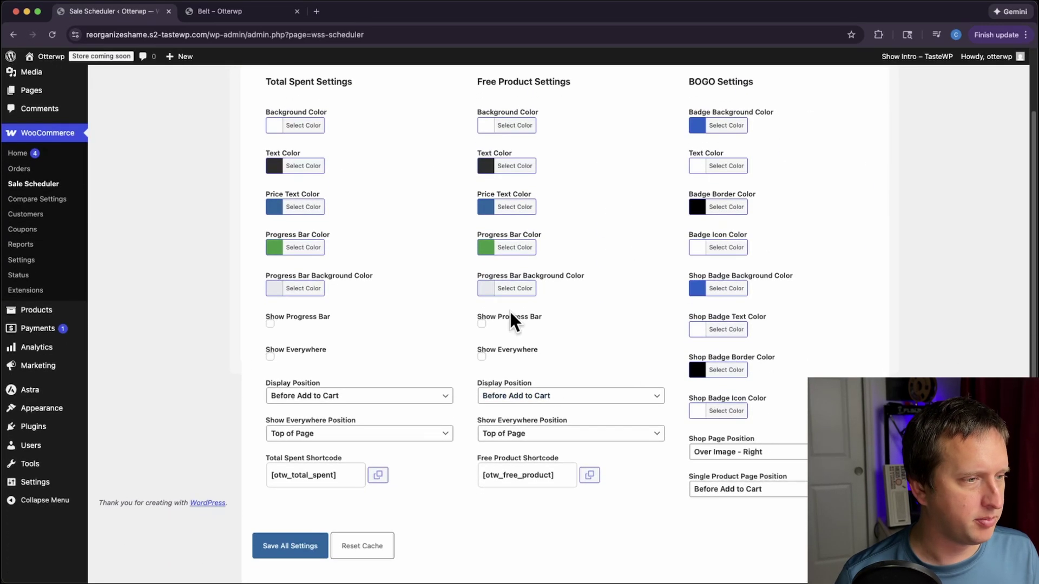
scroll(539, 349, up, 1)
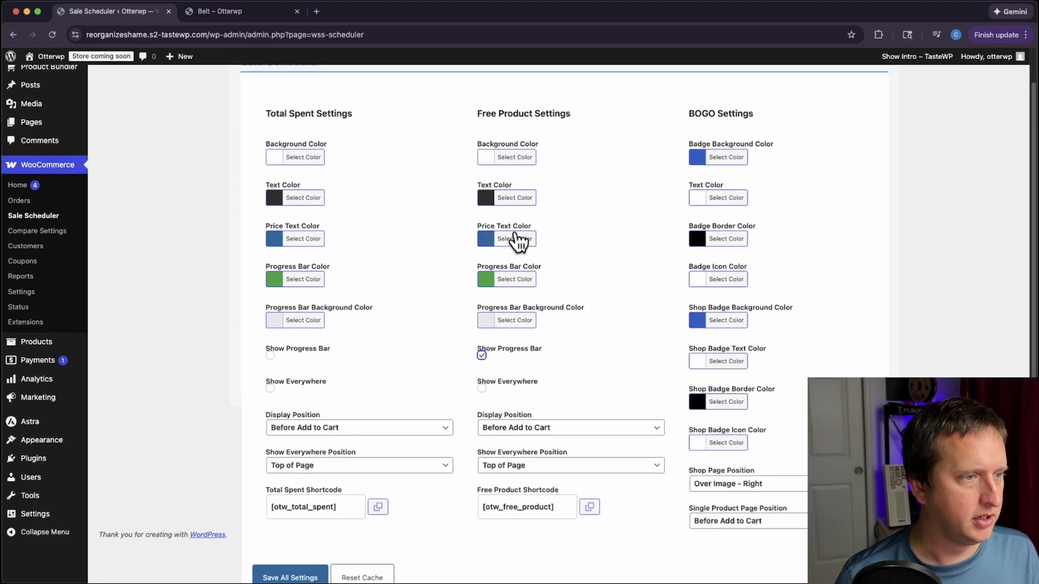
- Set the free product offer's Progress Bar Color to red #fc3c3c and save all settings
click(515, 247)
drag(521, 340, 481, 303)
scroll(517, 368, down, 5)
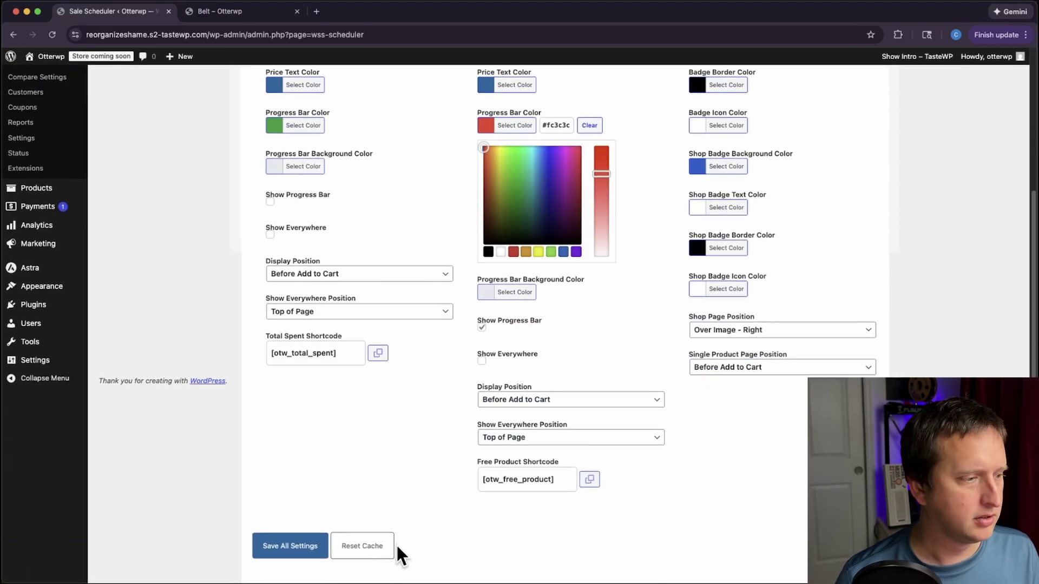
click(306, 550)
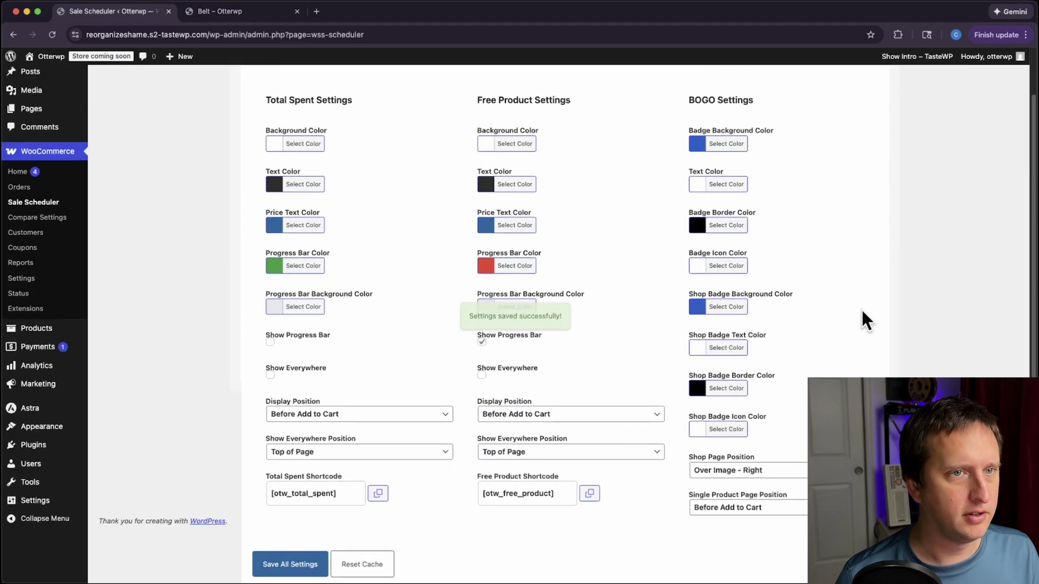
- Reload the Belt product page and add the related Beanie with Logo and Sunglasses to the cart
click(233, 11)
click(53, 34)
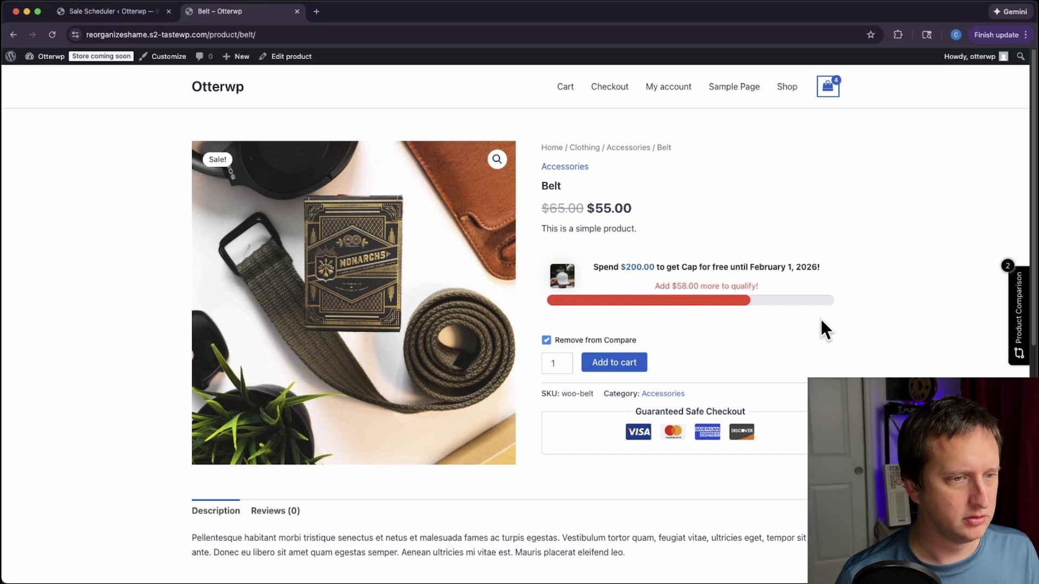
scroll(755, 371, down, 7)
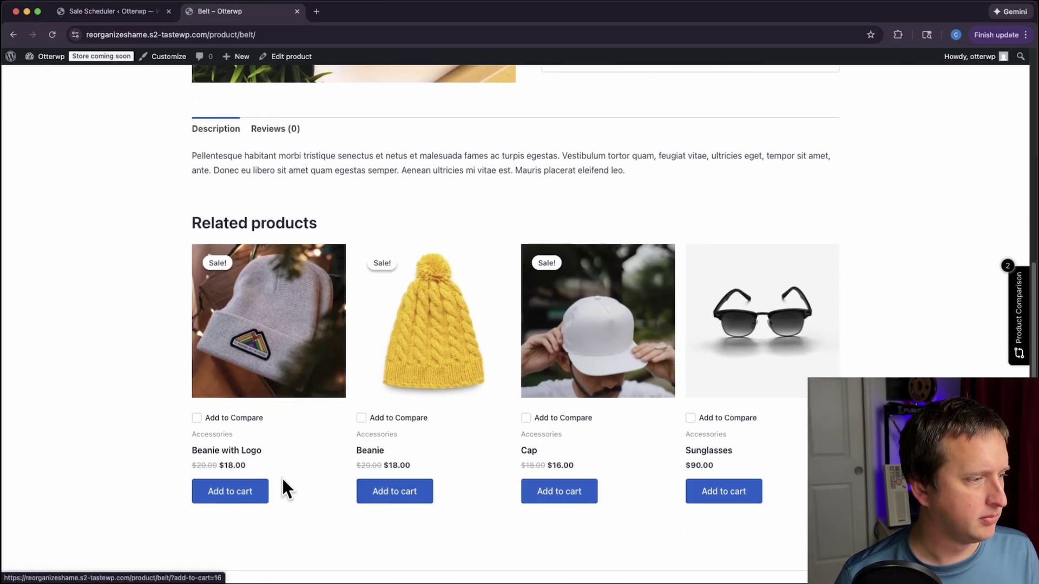
click(262, 493)
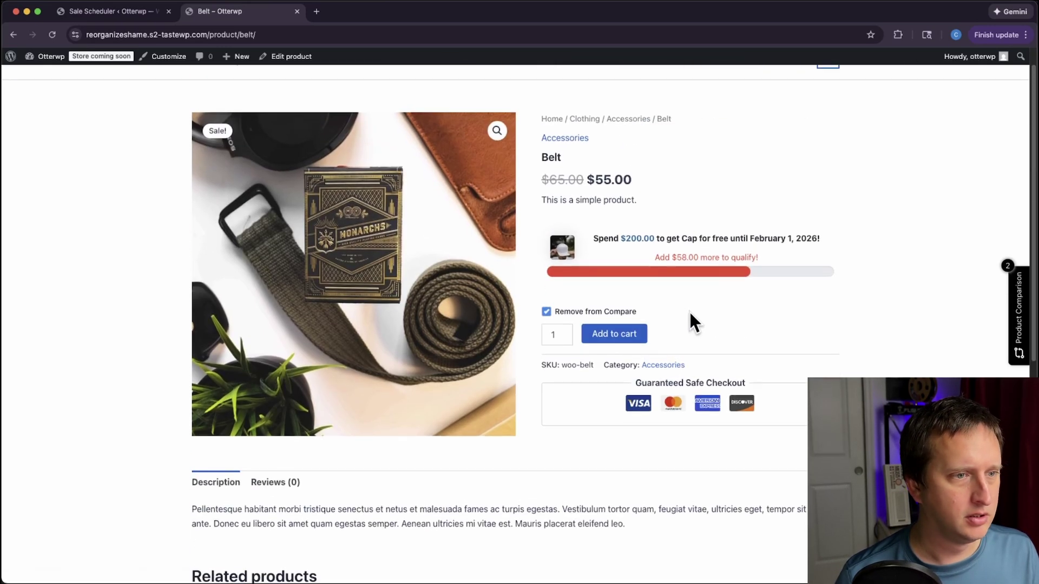
scroll(756, 348, down, 7)
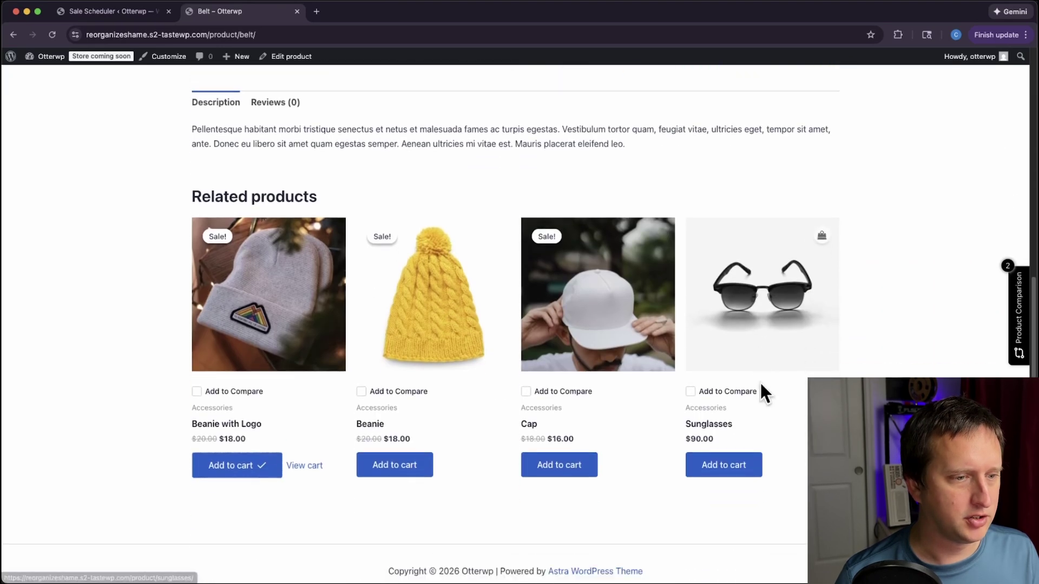
click(729, 452)
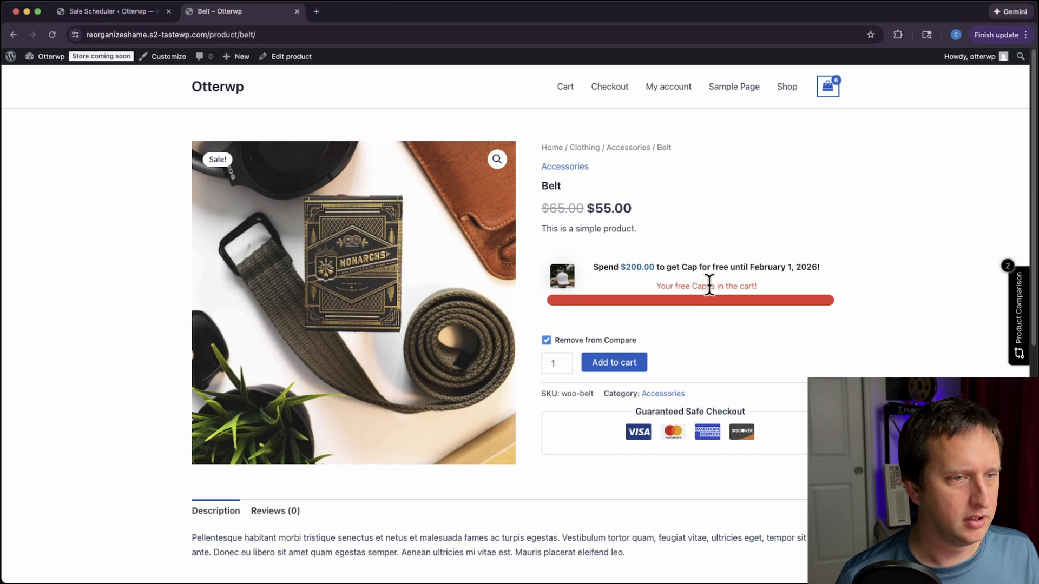
- Remove the Cap from the cart and check the free product offer's message and related Cap on the Belt page
mouse_move(832, 88)
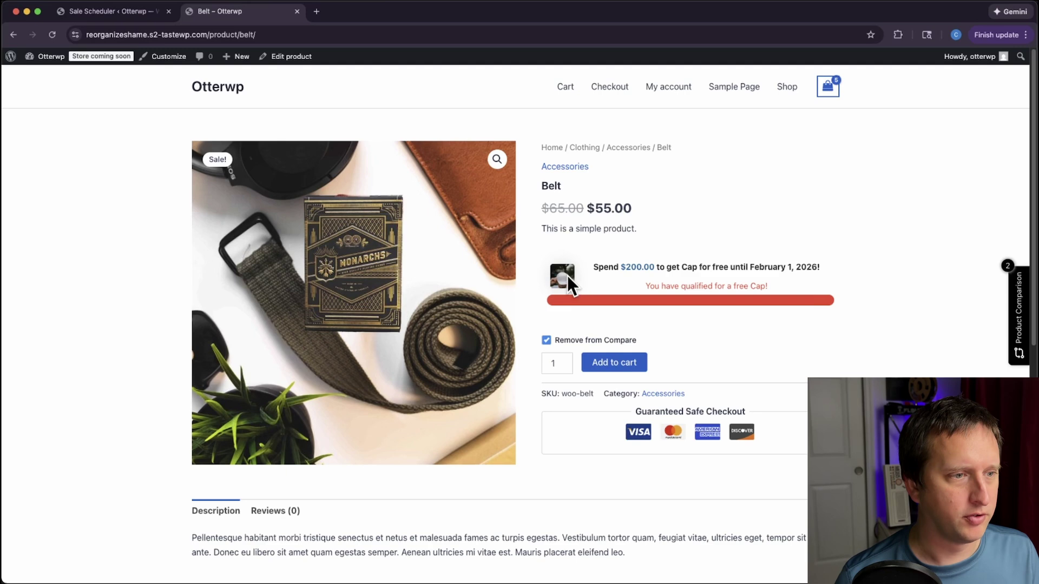
scroll(633, 300, down, 5)
scroll(612, 398, down, 2)
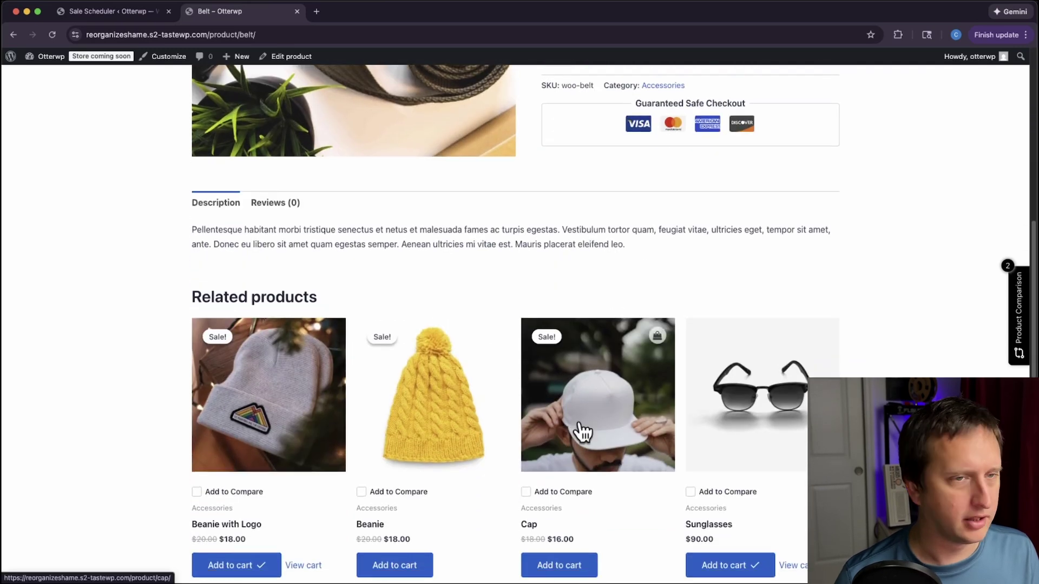
scroll(901, 303, up, 4)
scroll(898, 311, up, 3)
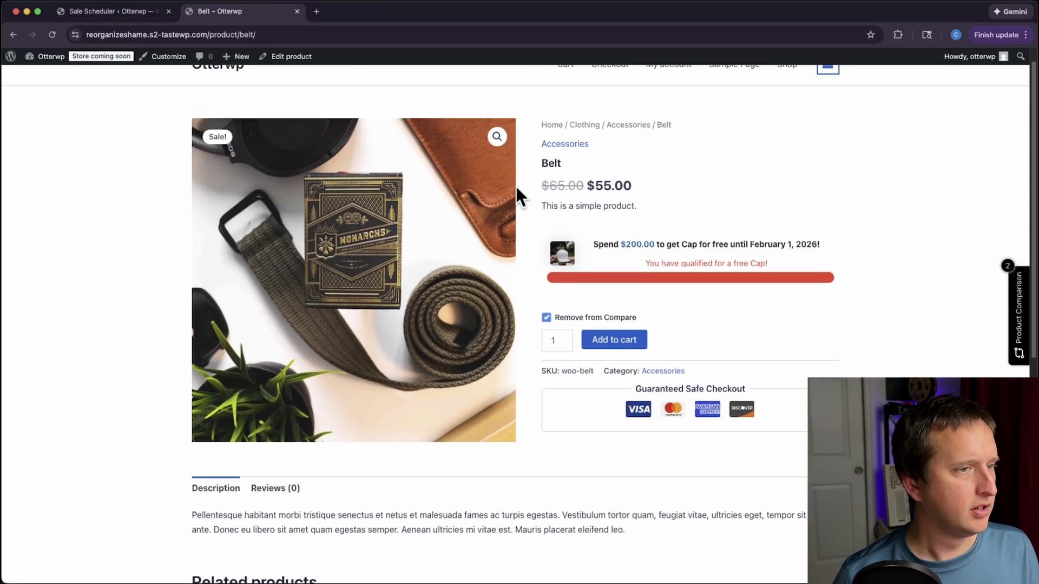
- In the sale calendar, move the Total Spend Discount to start January 28 and the regular and Free Product sales to start February 4
click(81, 12)
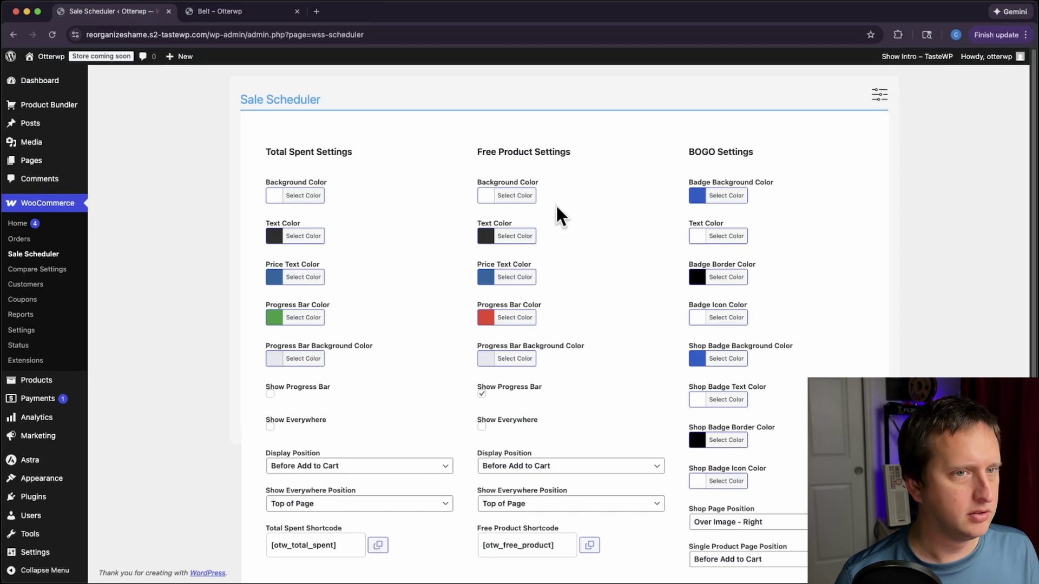
click(890, 97)
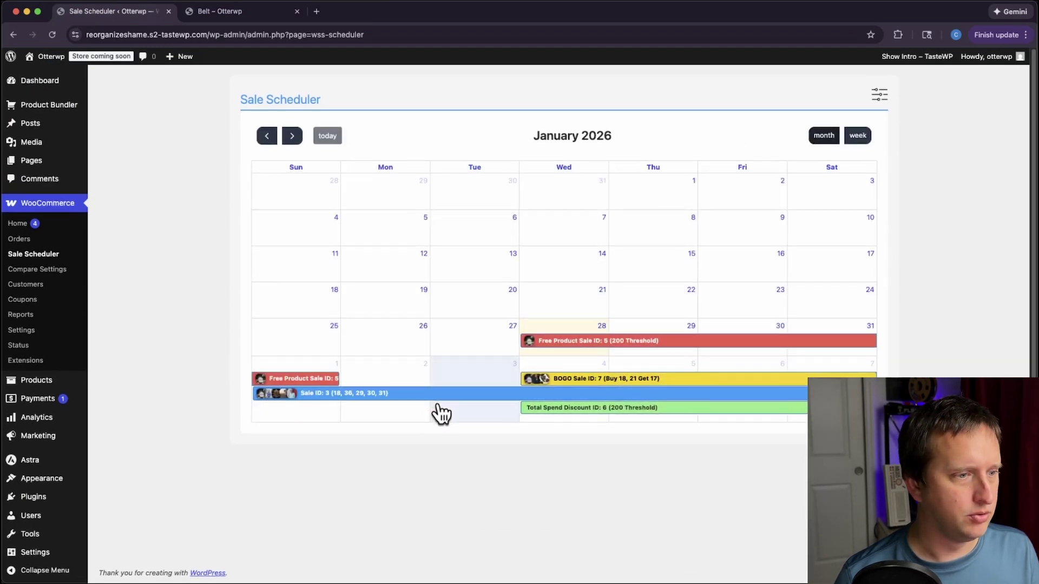
drag(372, 398, 656, 342)
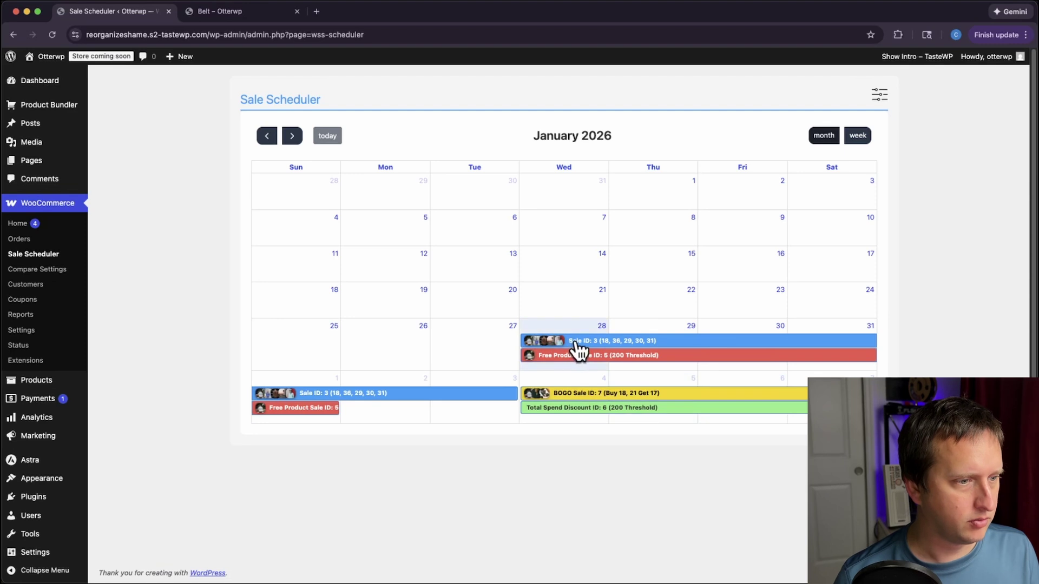
drag(574, 342, 601, 365)
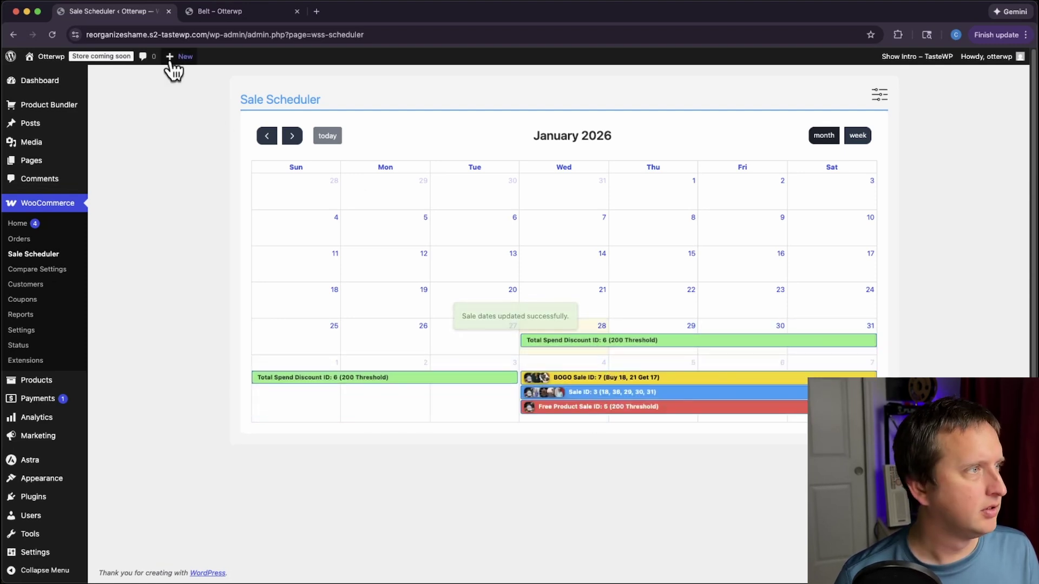
- Reload the Belt product page and check the total spend discount offer and its qualification message
click(237, 14)
click(54, 35)
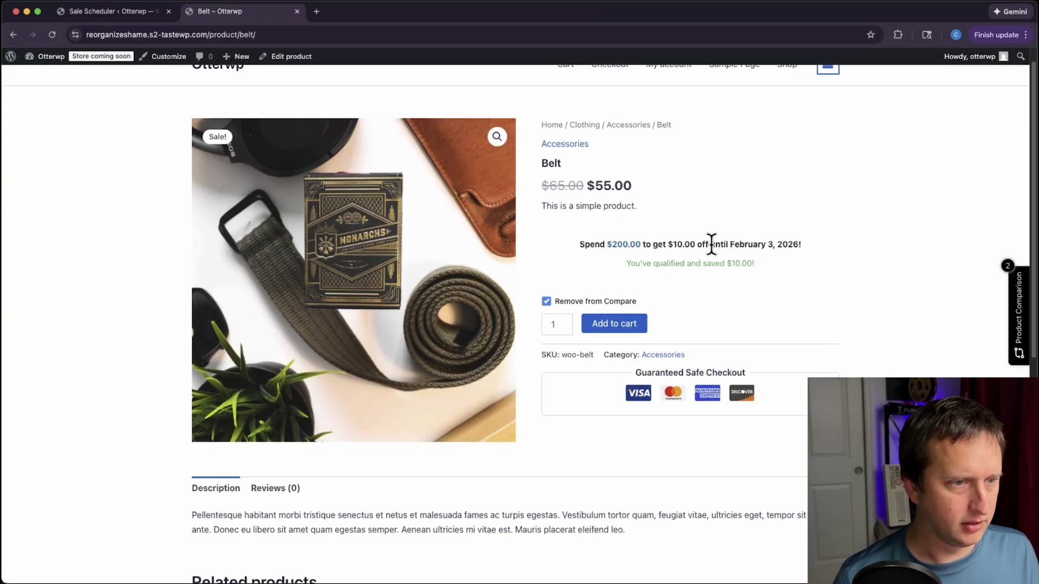
drag(614, 238, 630, 265)
click(753, 266)
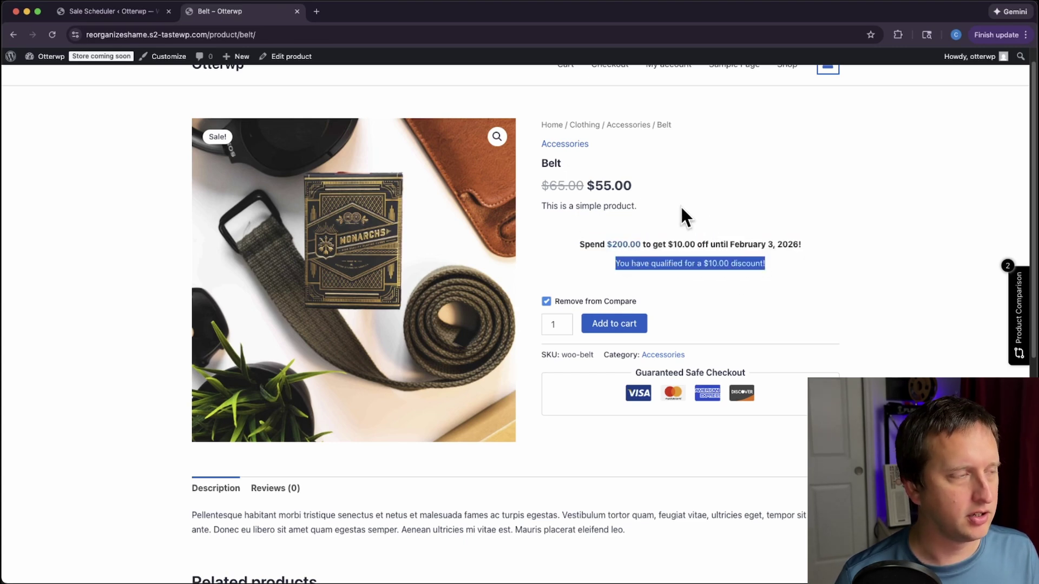
- Enable Show Progress Bar in the Total Spent Settings, save all settings, and check the bar on the reloaded Belt page
click(78, 13)
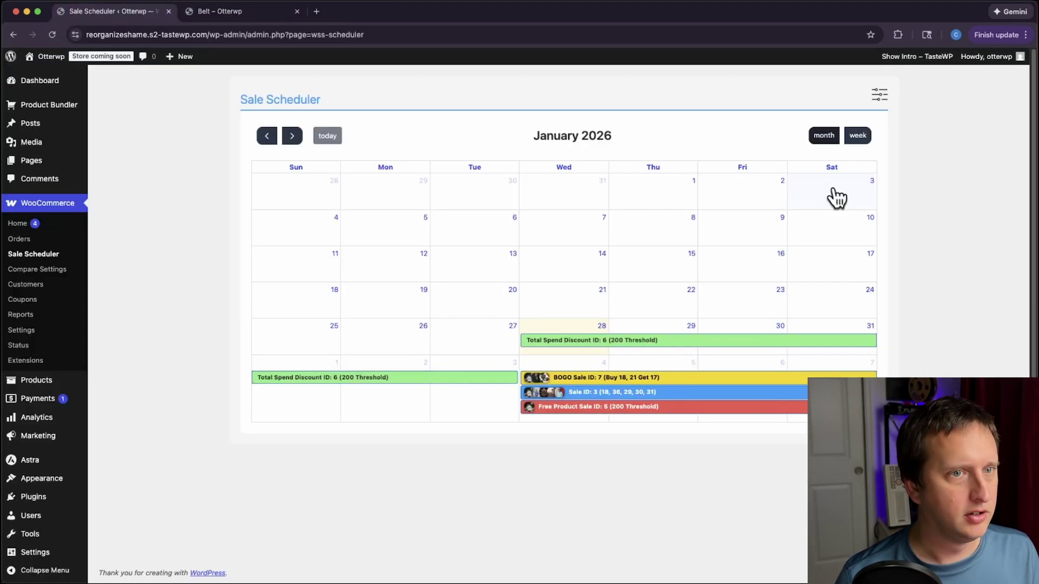
click(879, 95)
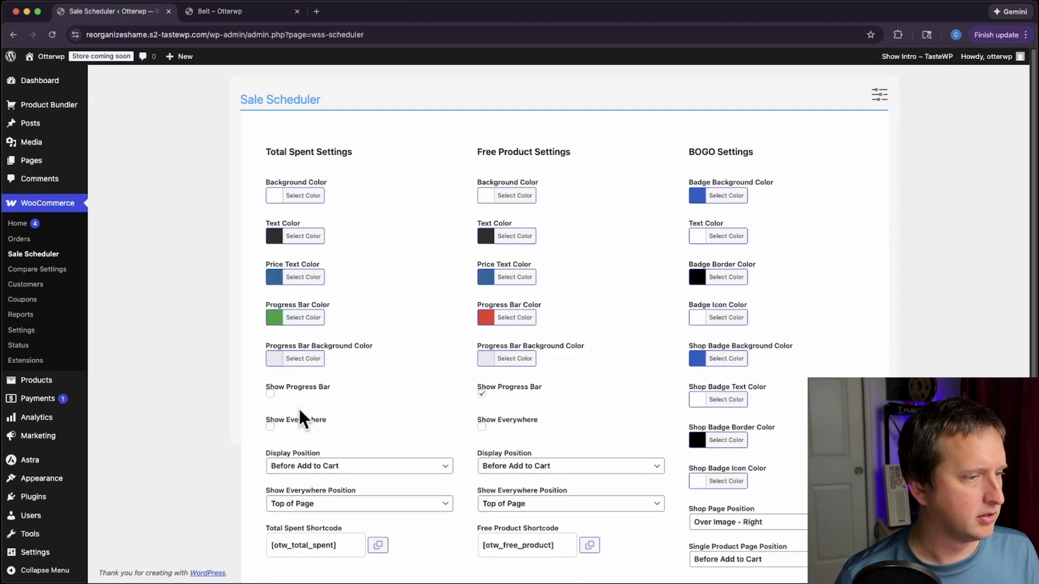
scroll(346, 427, down, 3)
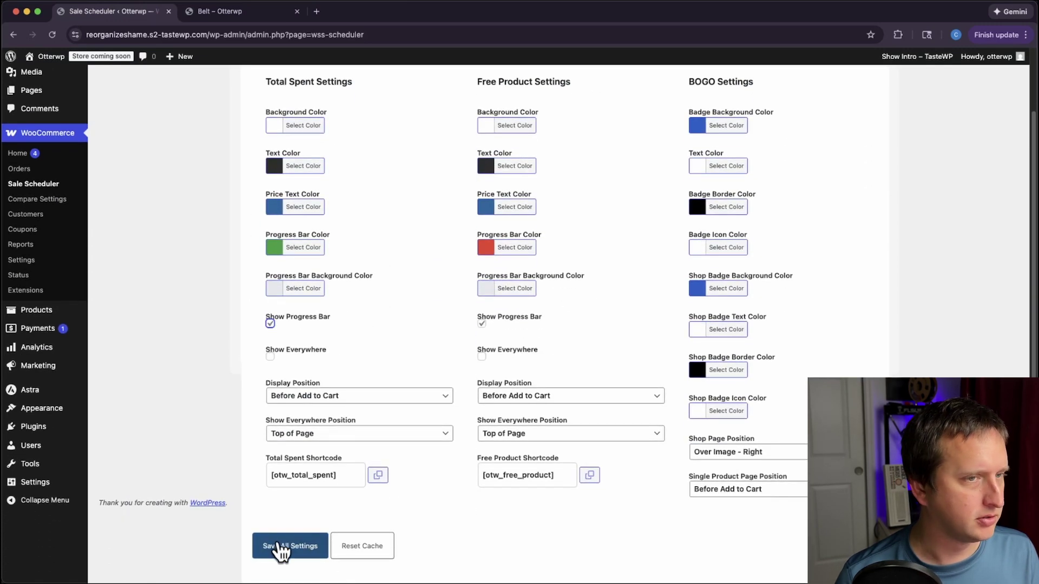
scroll(767, 274, up, 3)
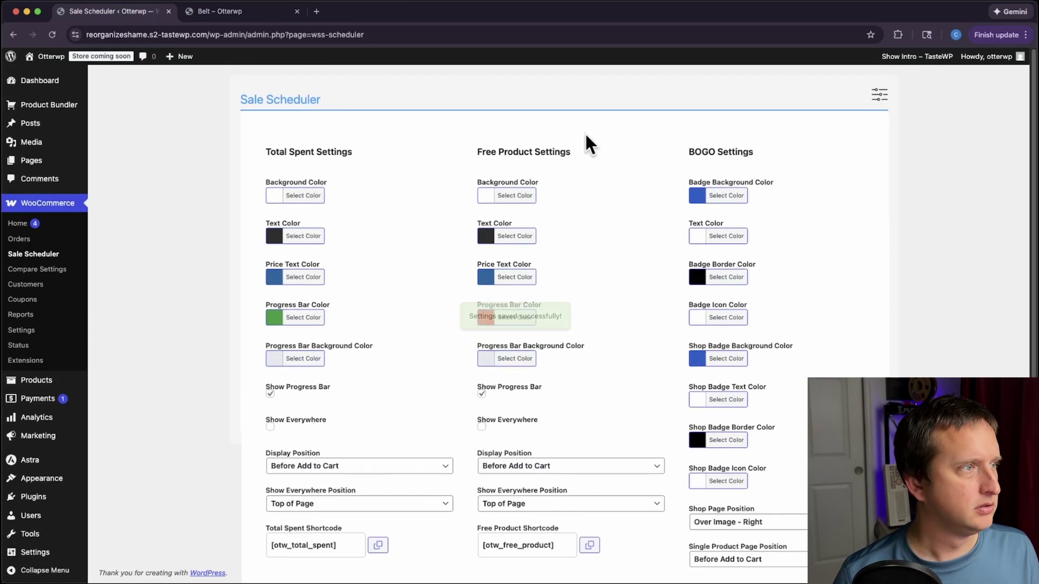
click(252, 12)
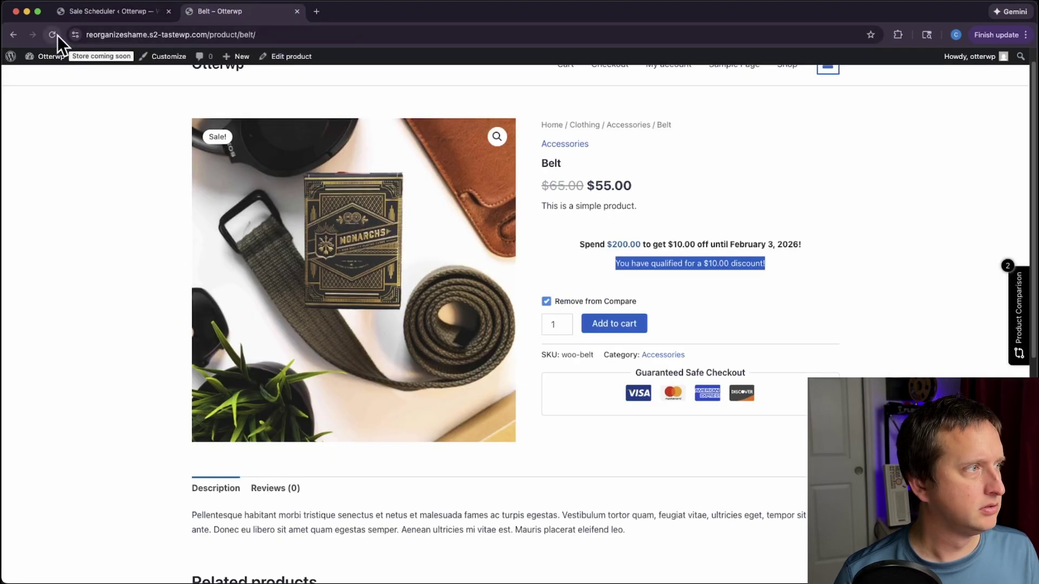
click(54, 35)
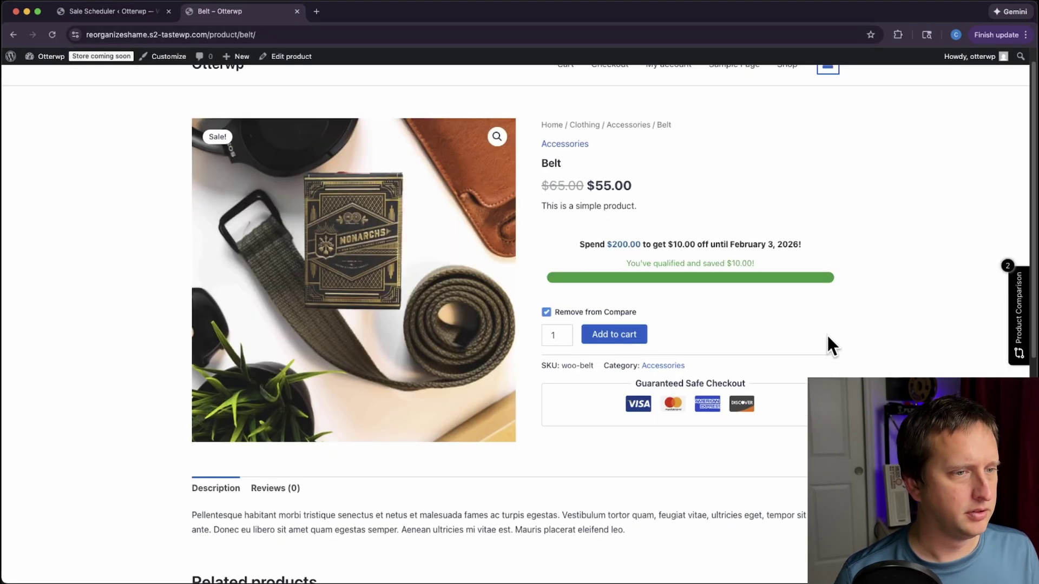
- Return to the Sale Scheduler display settings and review the Show Everywhere, position and shortcode options
click(123, 11)
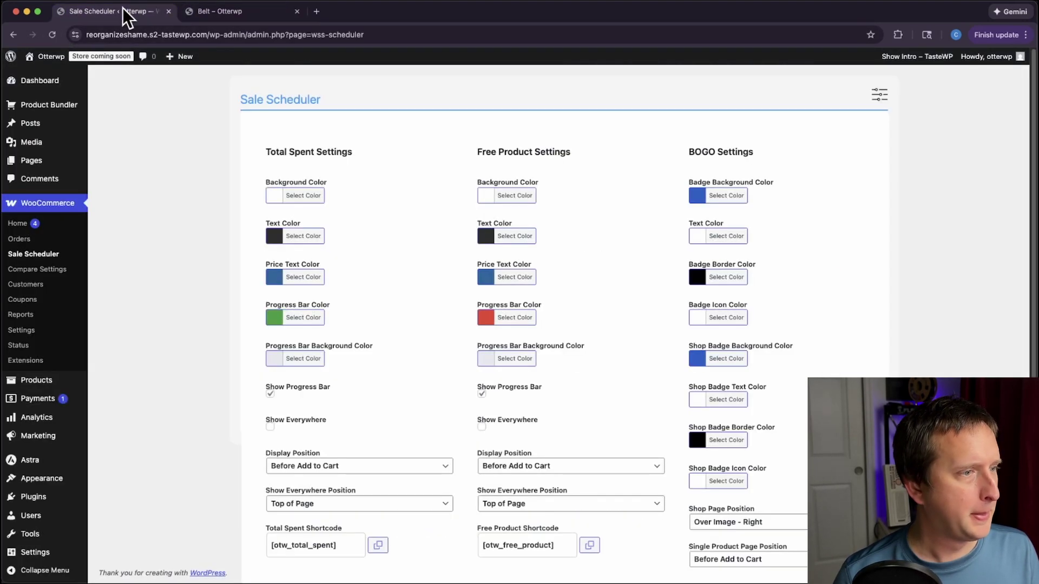
scroll(493, 452, down, 2)
scroll(493, 453, down, 1)
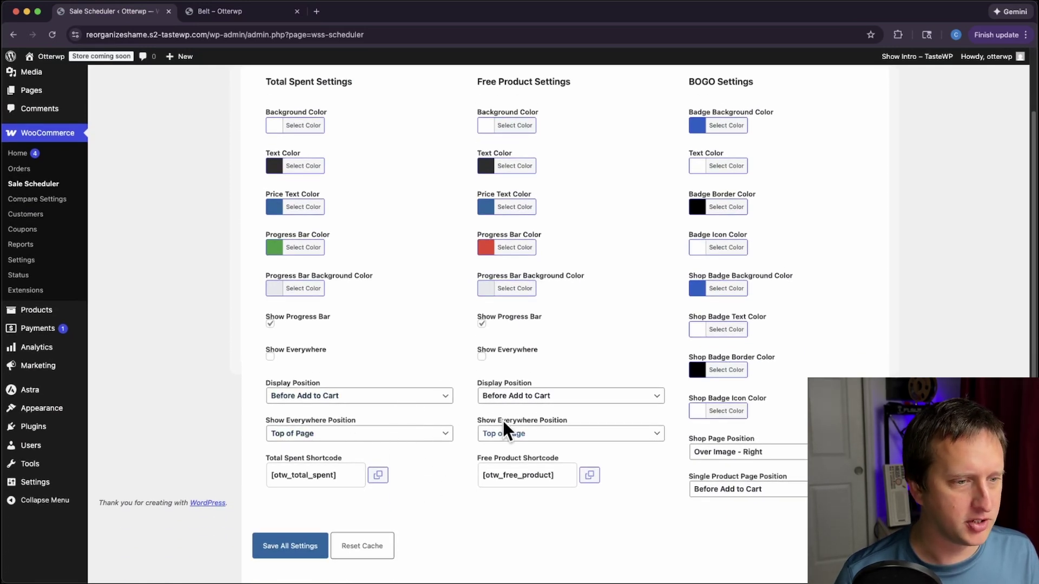
scroll(749, 265, up, 2)
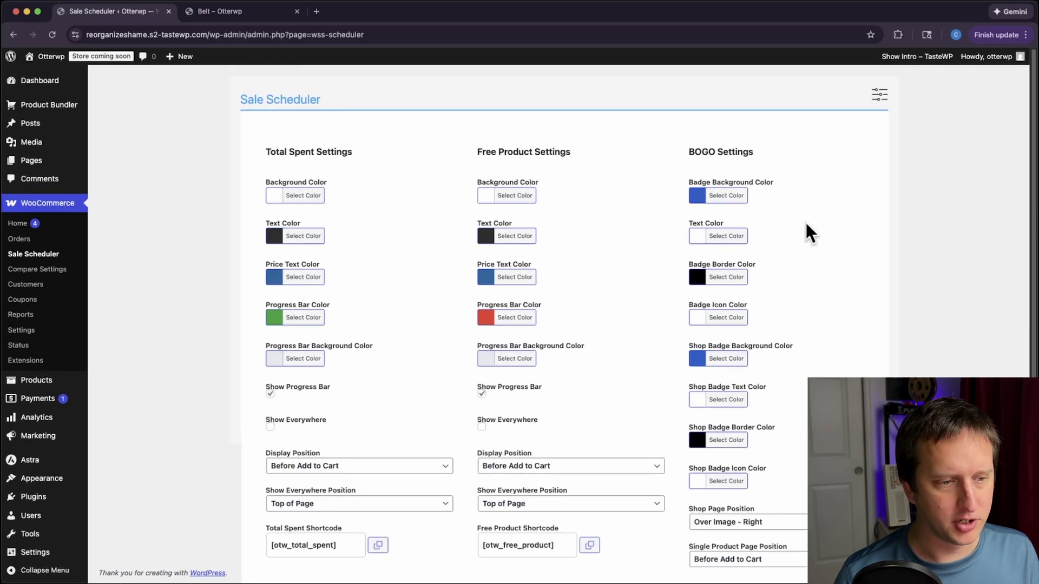